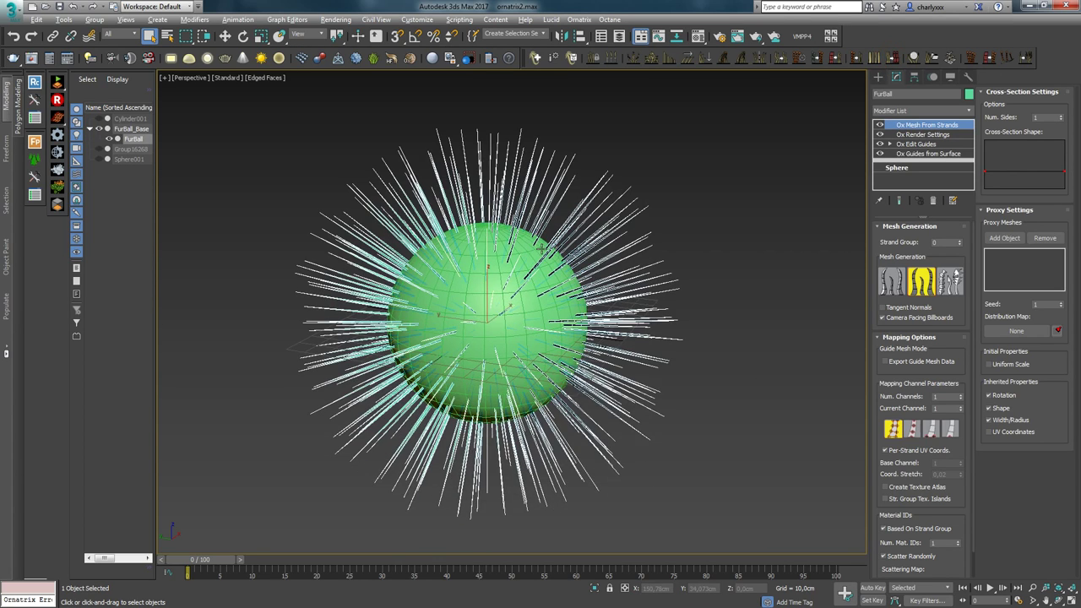
Step: Examine the strands around the fur ball from several angles and distances
scroll(651, 262, up, 1)
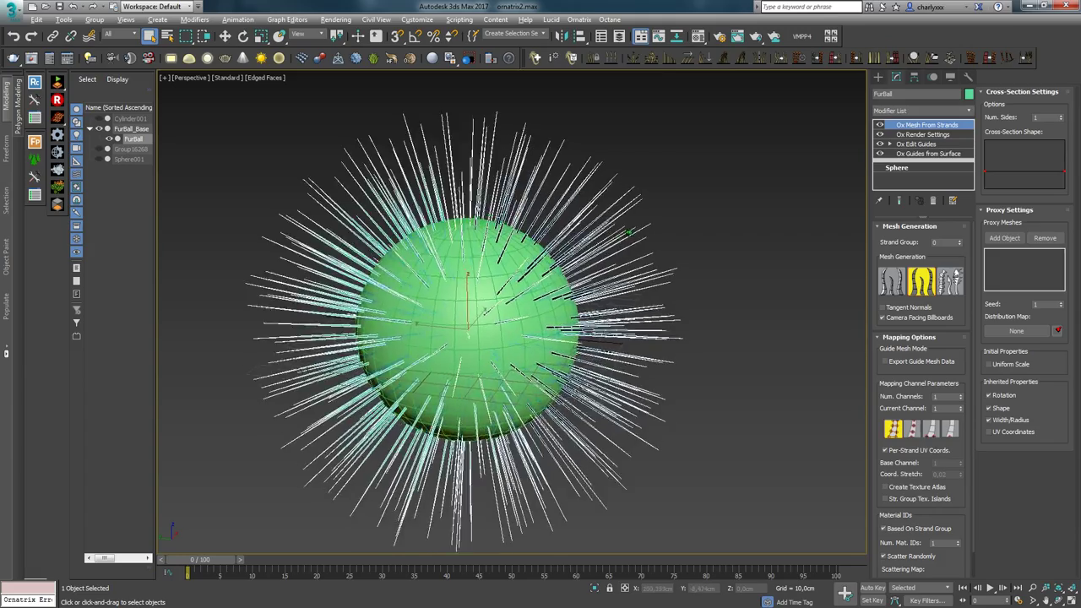
alt+middle_drag(642, 253, 659, 264)
scroll(647, 257, up, 2)
middle_drag(542, 263, 635, 229)
scroll(656, 239, down, 2)
middle_drag(635, 229, 601, 263)
alt+middle_drag(600, 263, 797, 188)
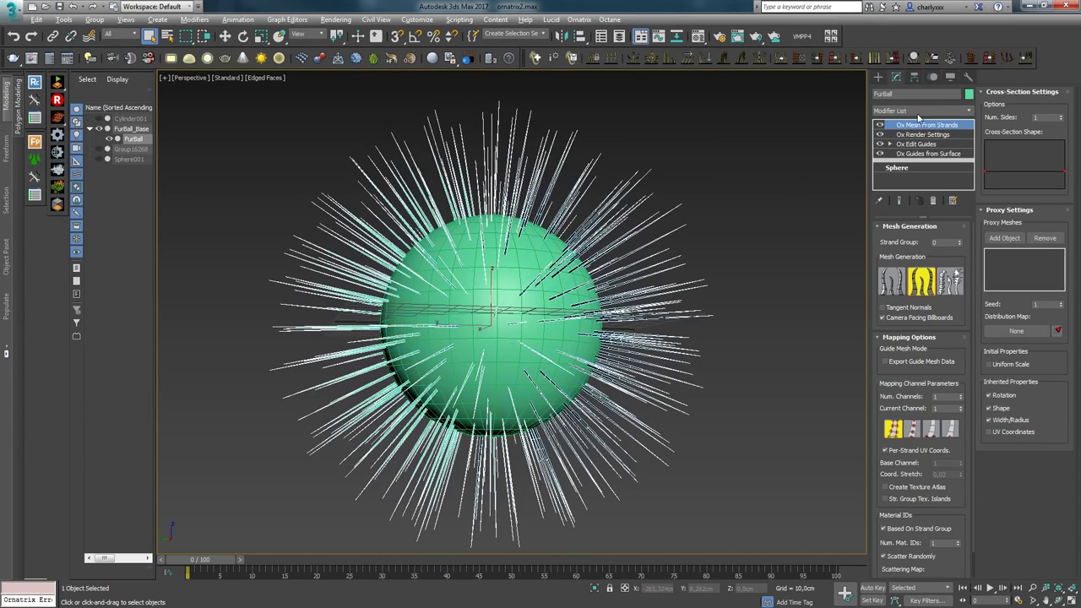
alt+middle_drag(597, 266, 623, 286)
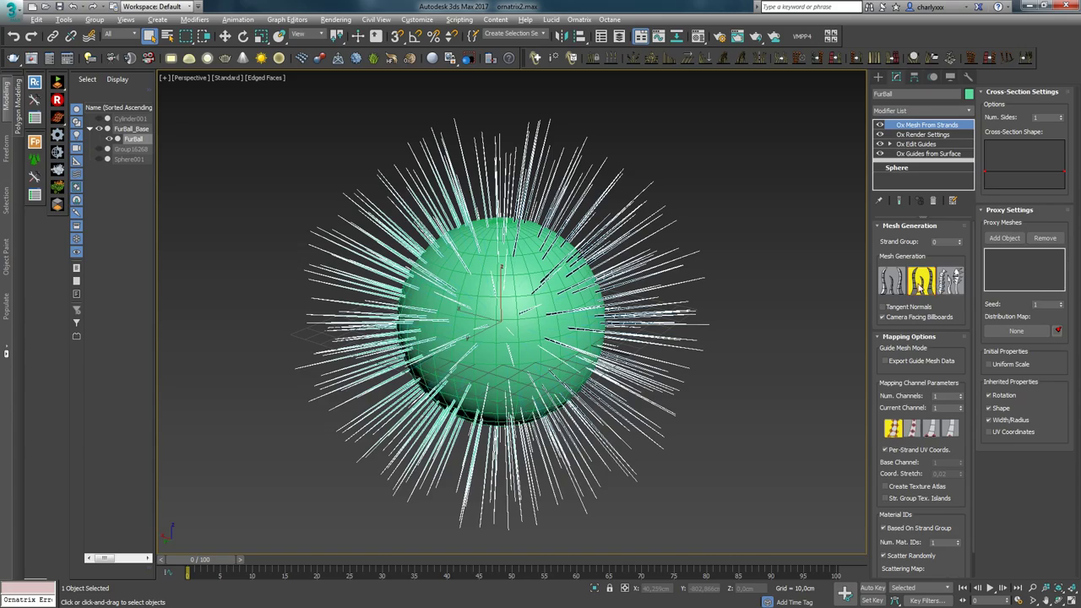
Step: Generate the fur ball's strands as cylindrical meshes with 7 cross-section sides
click(894, 282)
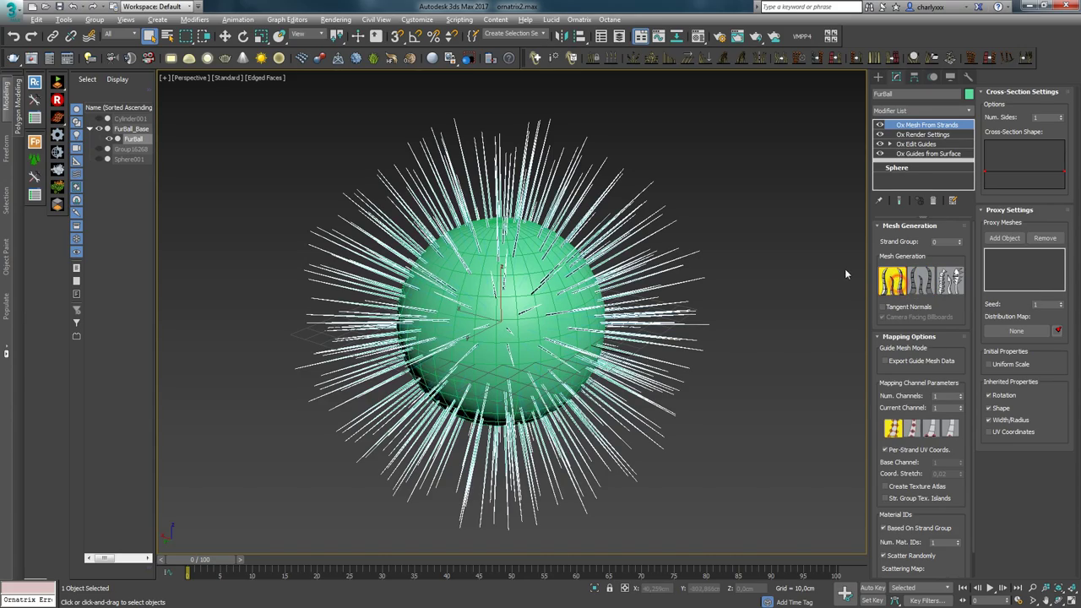
scroll(546, 281, up, 5)
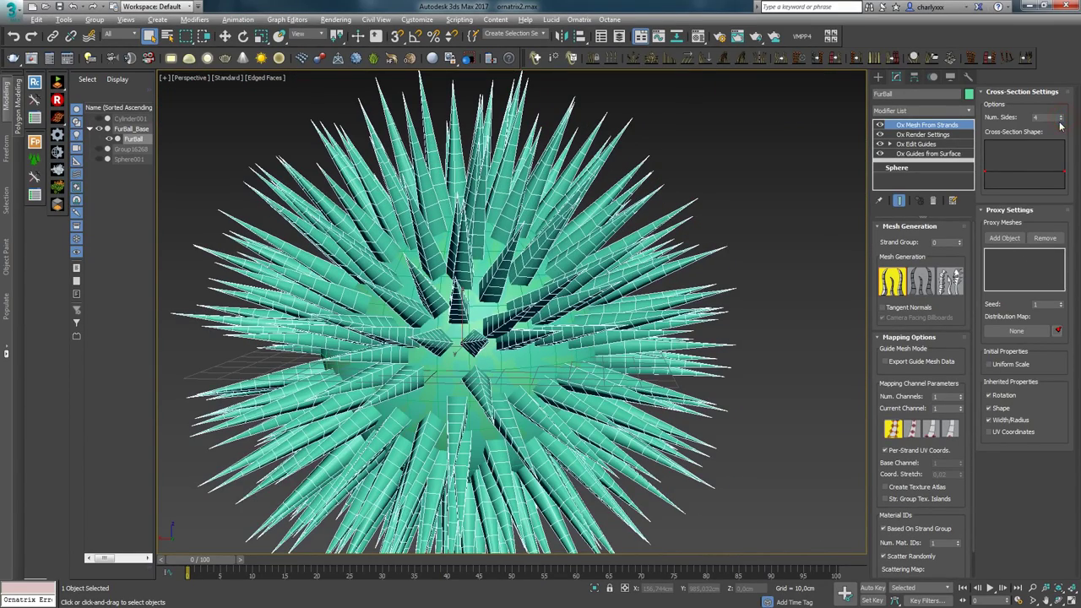
click(1061, 116)
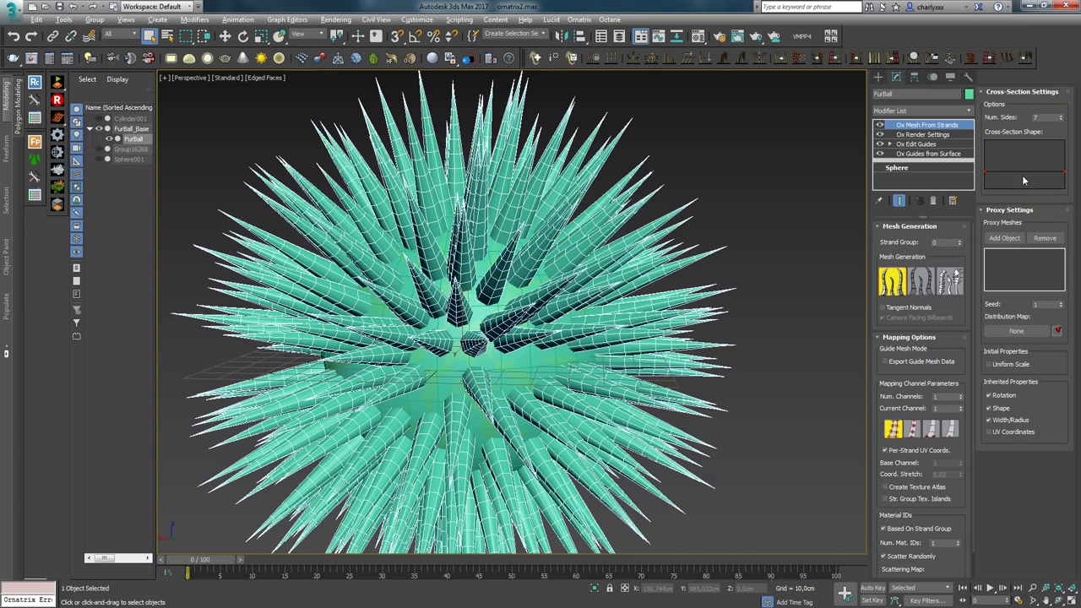
alt+middle_drag(518, 295, 551, 333)
Step: Add a raised middle point to the cross-section shape curve of the strand mesh
drag(1025, 169, 1023, 162)
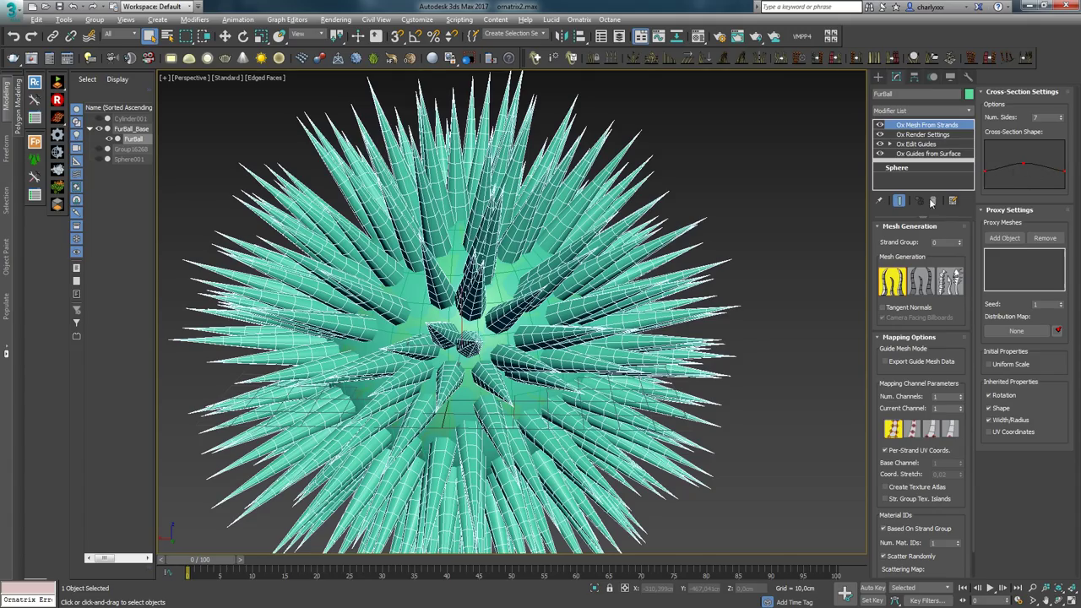
scroll(757, 263, down, 4)
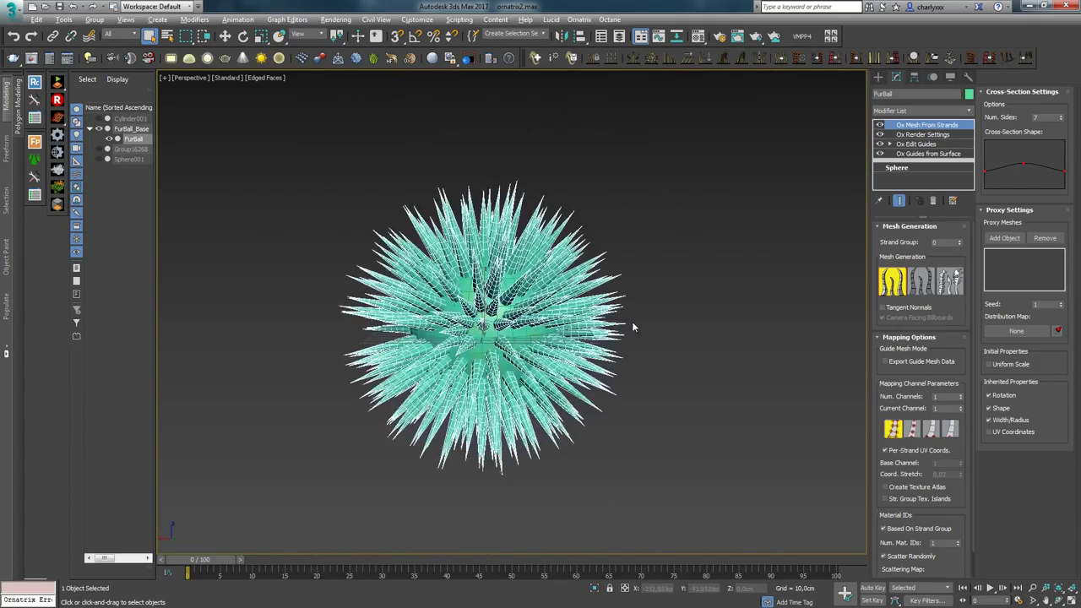
alt+middle_drag(632, 323, 592, 268)
scroll(592, 268, up, 4)
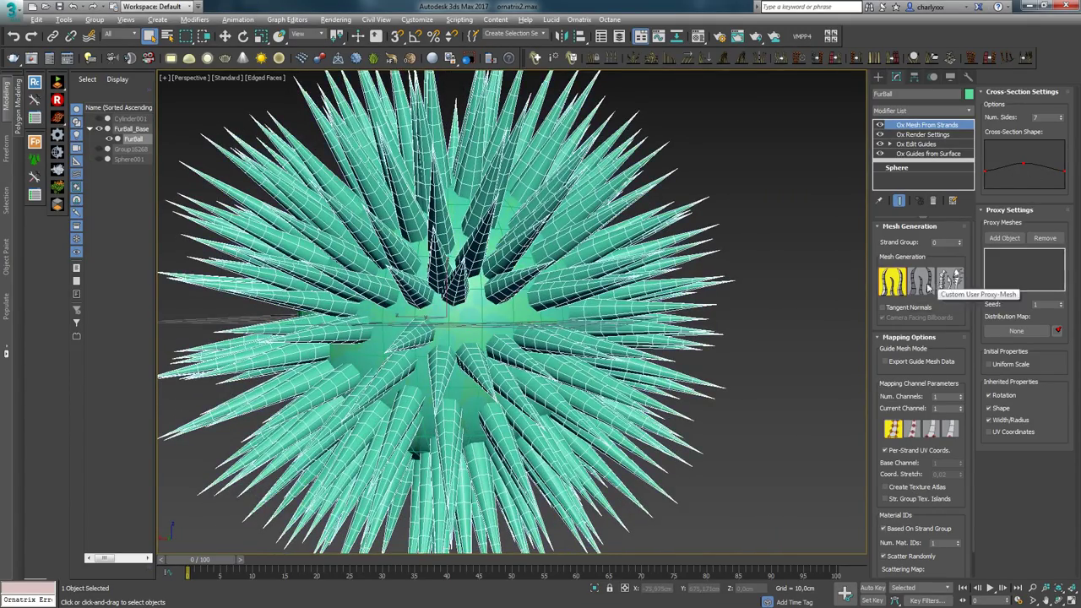
Step: Change the strand mesh generation to flat billboards and lower the middle point of the cross-section shape curve
click(922, 281)
alt+middle_drag(549, 355, 549, 331)
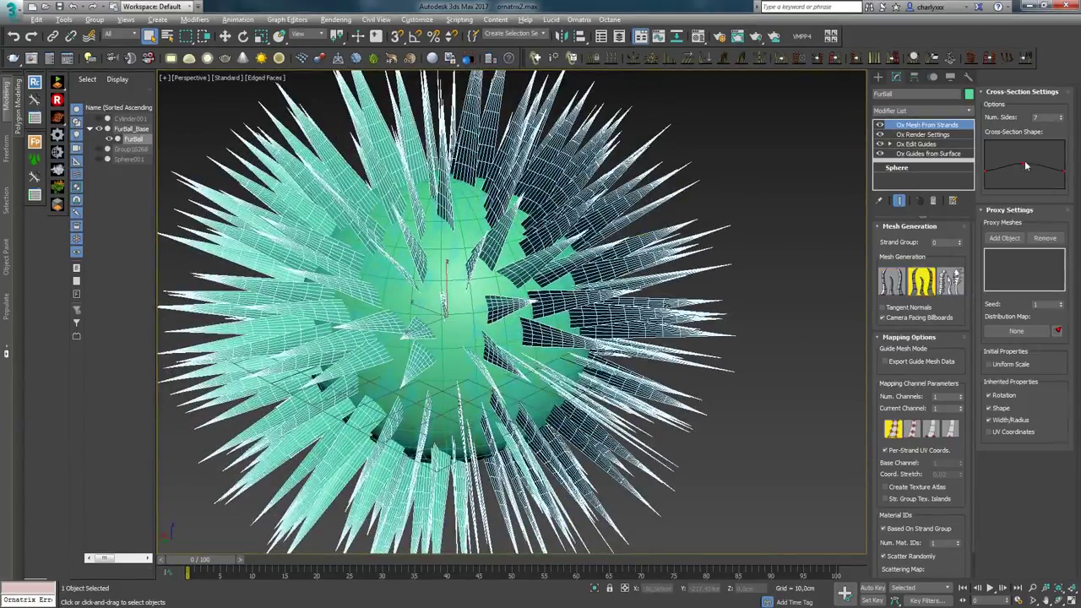
mouse_move(1027, 165)
mouse_down()
mouse_move(1050, 155)
mouse_move(1025, 165)
mouse_move(1035, 170)
mouse_up()
Step: Switch the strand mesh generation to Custom User Proxy-Mesh
click(951, 281)
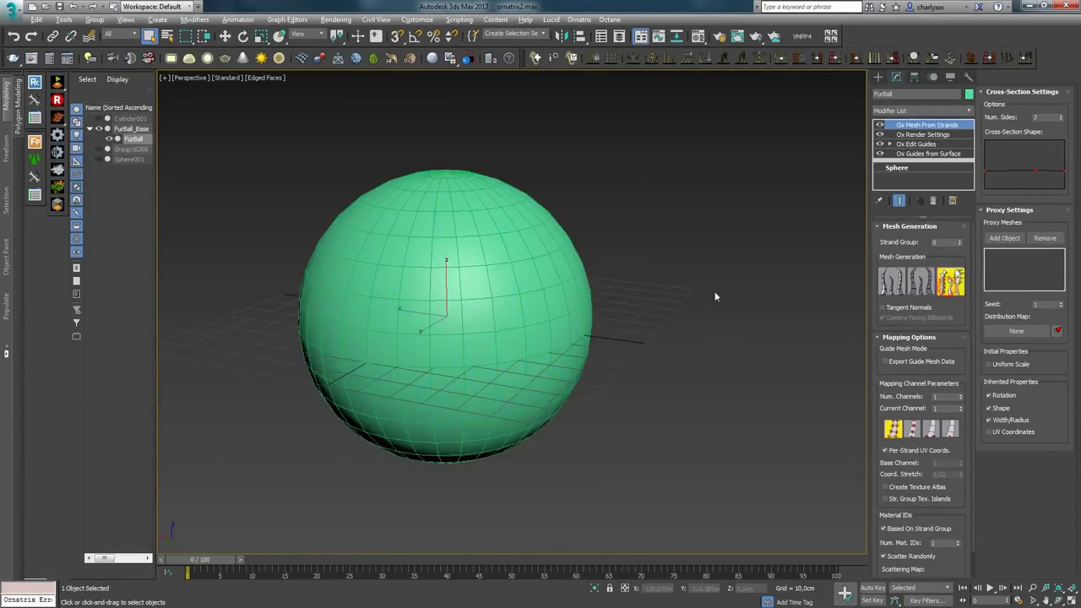
scroll(604, 312, down, 4)
alt+middle_drag(540, 276, 596, 335)
scroll(597, 335, up, 2)
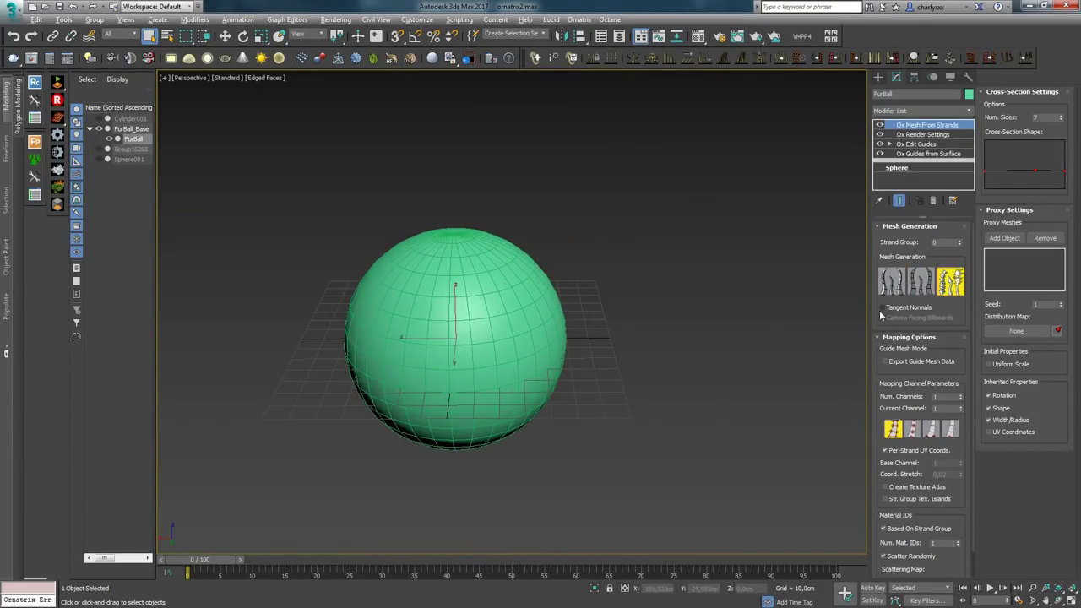
scroll(393, 340, up, 2)
alt+middle_drag(406, 341, 389, 331)
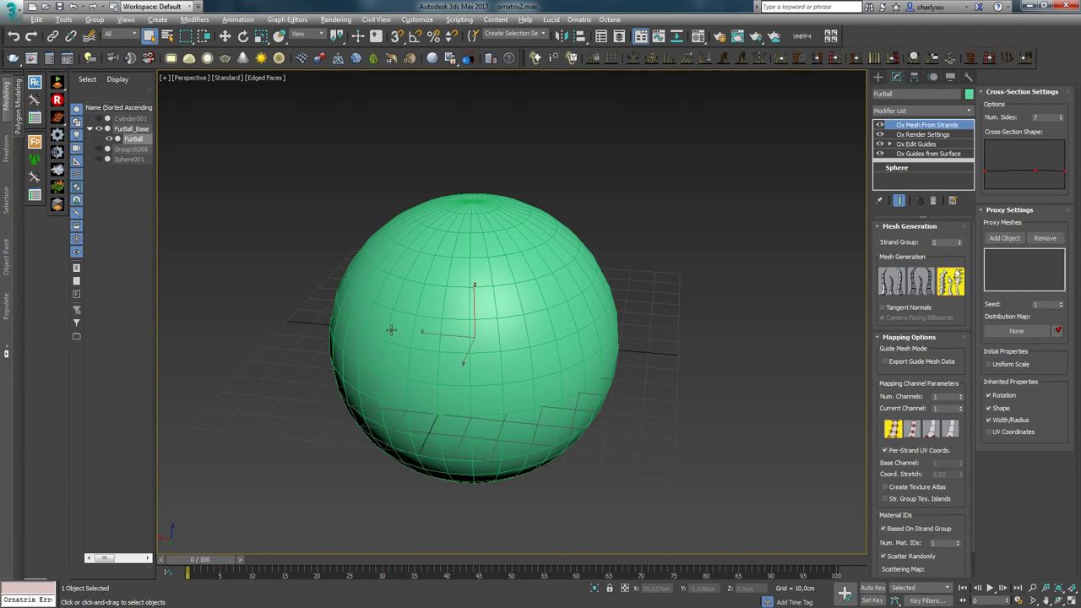
scroll(516, 323, up, 1)
middle_drag(516, 324, 514, 313)
Step: Toggle the strand mesh generation to billboards and back to the custom proxy mesh, and deselect the fur ball
click(922, 283)
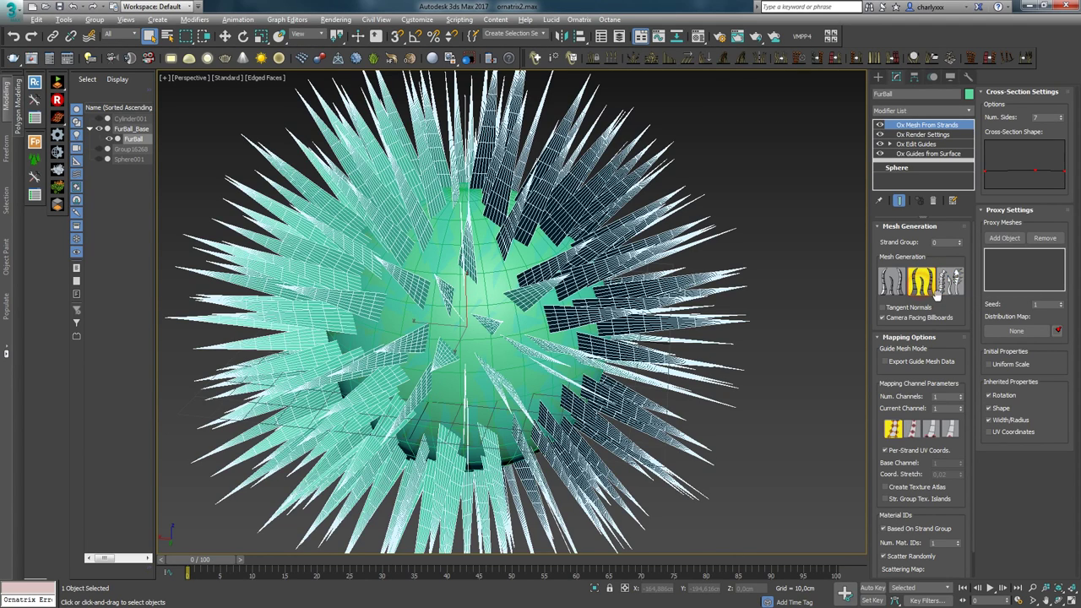
click(950, 283)
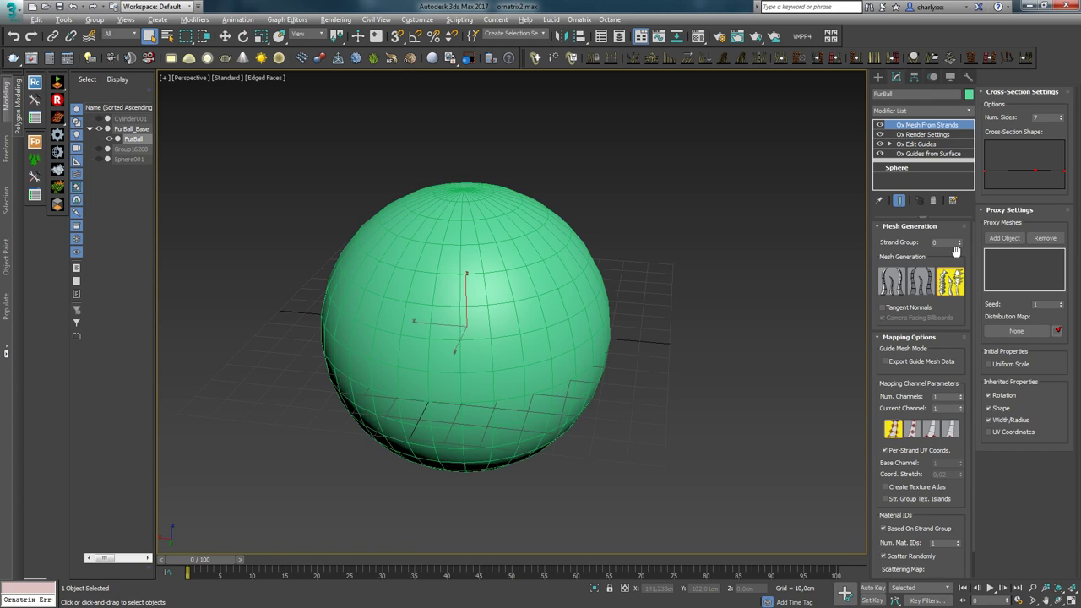
middle_drag(570, 383, 501, 359)
scroll(434, 278, down, 1)
middle_drag(529, 276, 499, 295)
click(591, 337)
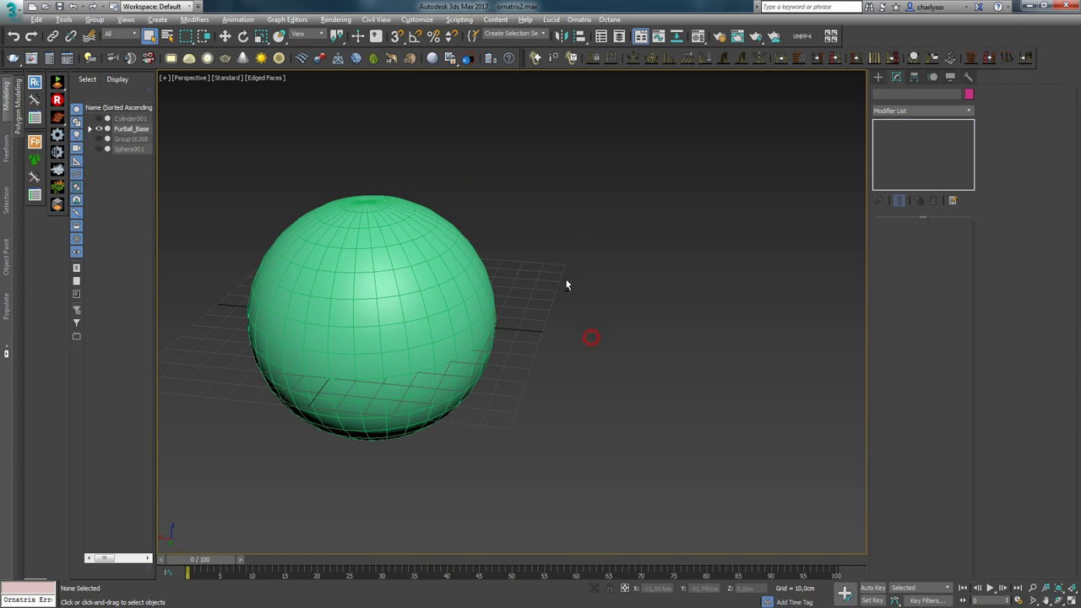
scroll(429, 275, up, 1)
alt+middle_drag(454, 237, 573, 305)
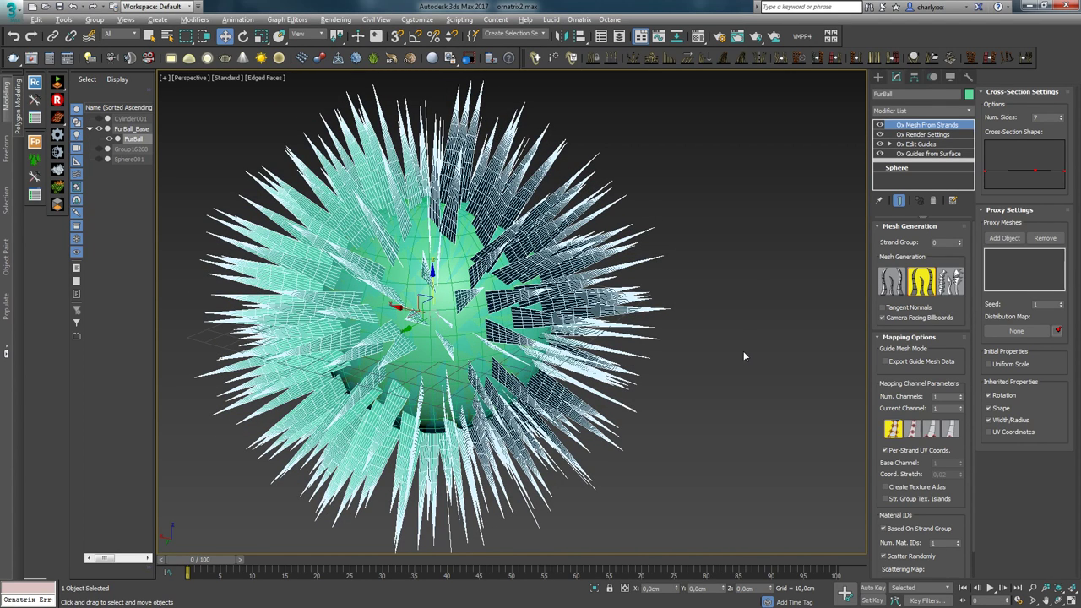
middle_drag(667, 269, 632, 231)
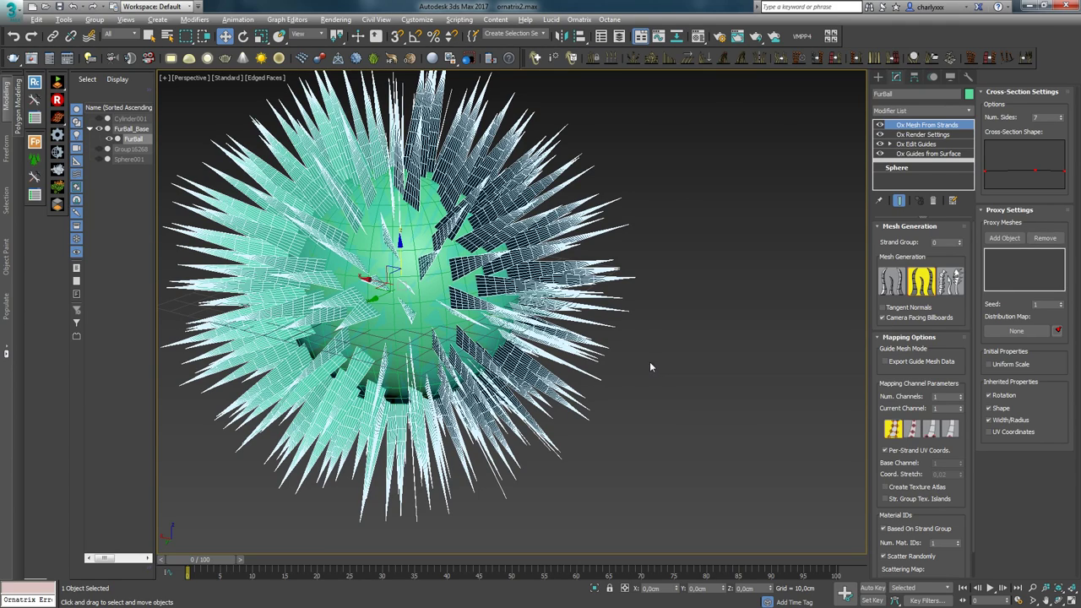
mouse_move(570, 198)
alt+middle_down()
mouse_move(570, 184)
mouse_move(586, 188)
alt+middle_up()
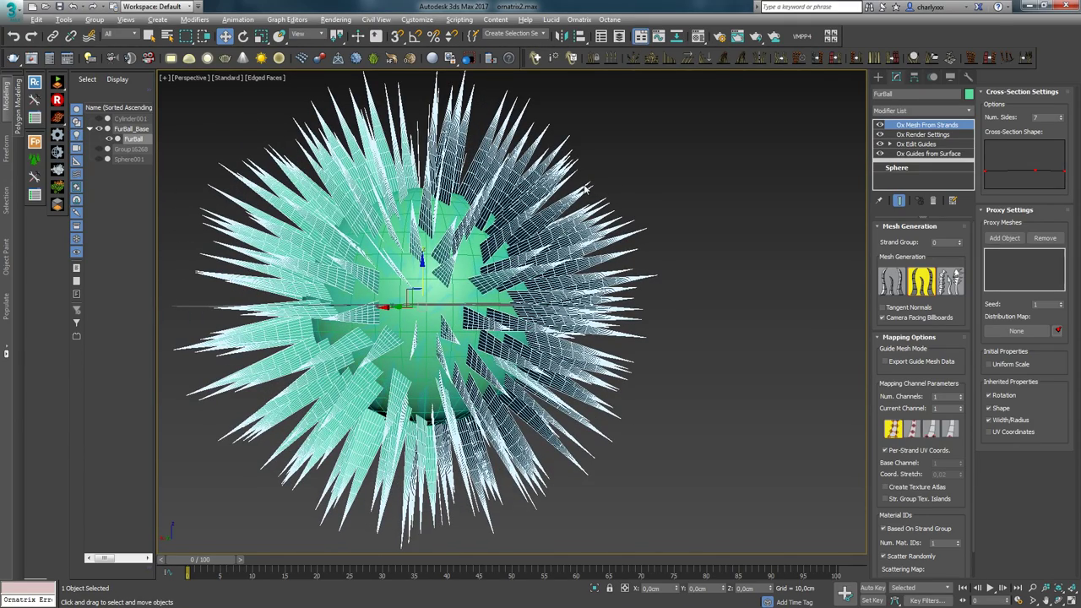
alt+middle_drag(585, 190, 601, 179)
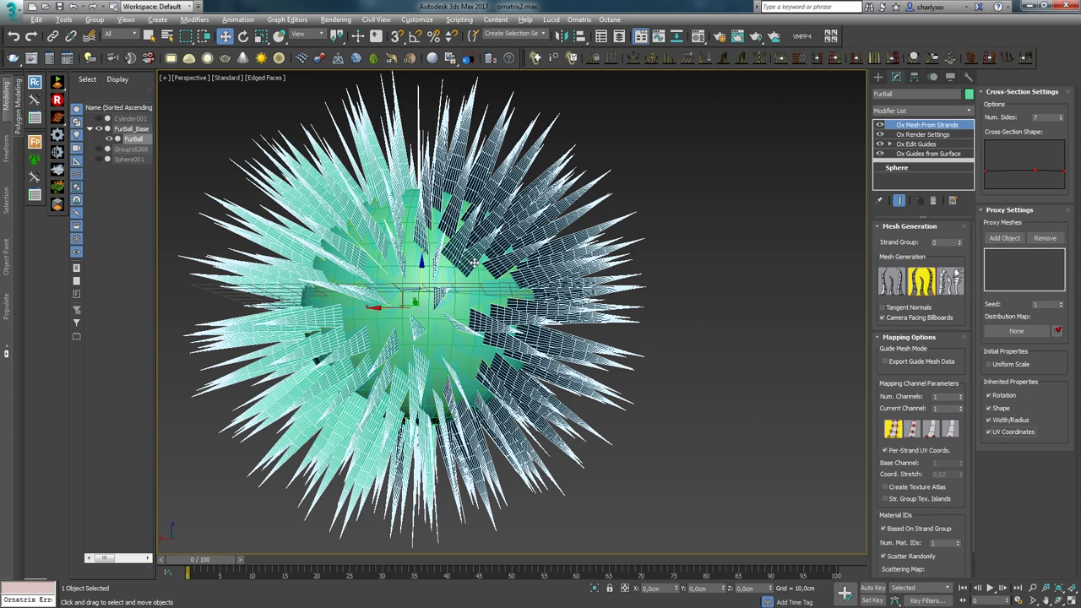
alt+middle_drag(569, 241, 608, 258)
Step: Create an upright cylinder with a radius of about 7.7 cm in the empty space beside the fur ball
alt+middle_drag(507, 247, 401, 256)
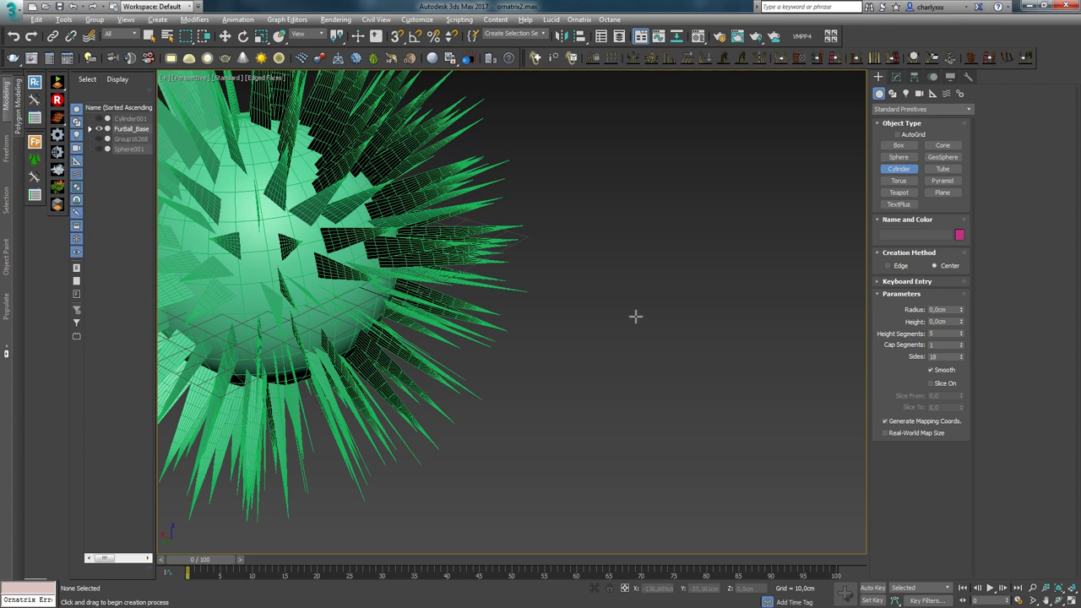
drag(634, 316, 667, 316)
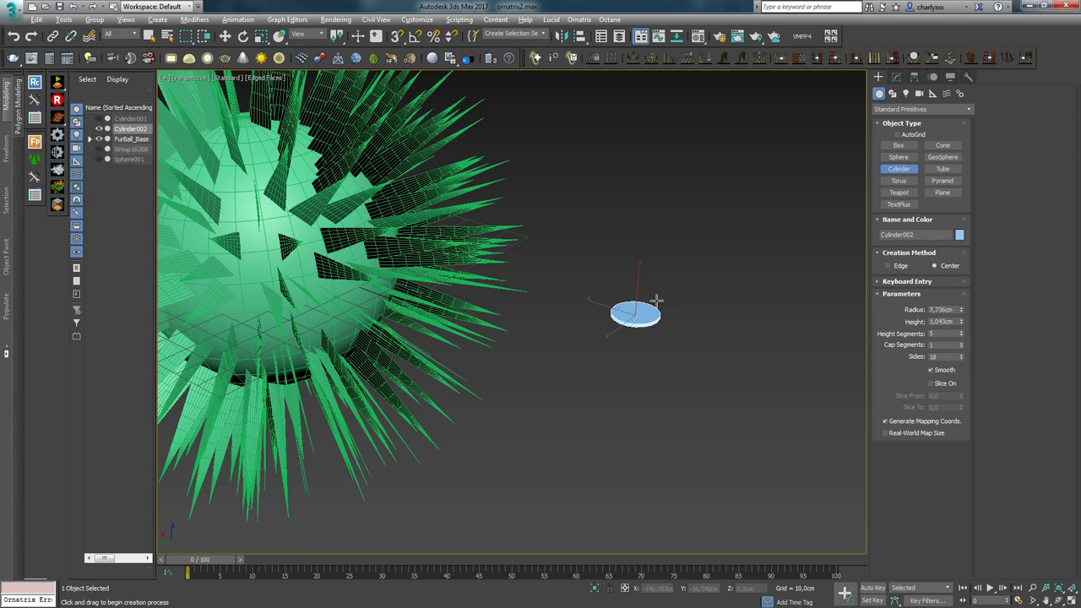
click(681, 153)
right_click(593, 313)
middle_drag(591, 260, 560, 275)
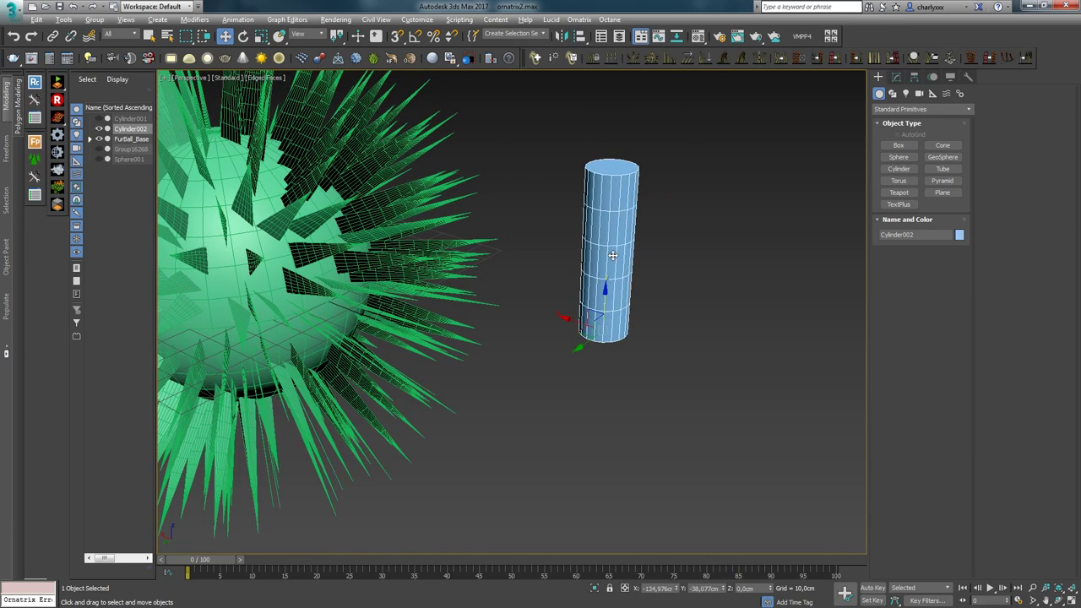
alt+middle_drag(613, 298, 567, 313)
alt+middle_drag(574, 357, 621, 367)
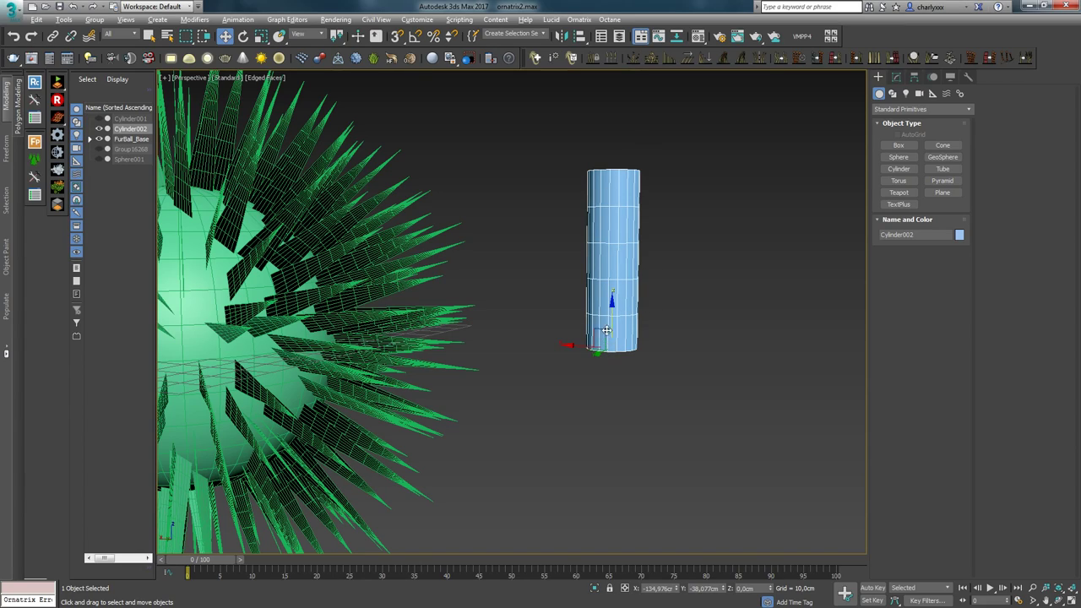
Step: Convert the new cylinder to an editable poly
alt+middle_drag(612, 189, 524, 282)
scroll(591, 237, up, 3)
right_click(647, 254)
click(598, 388)
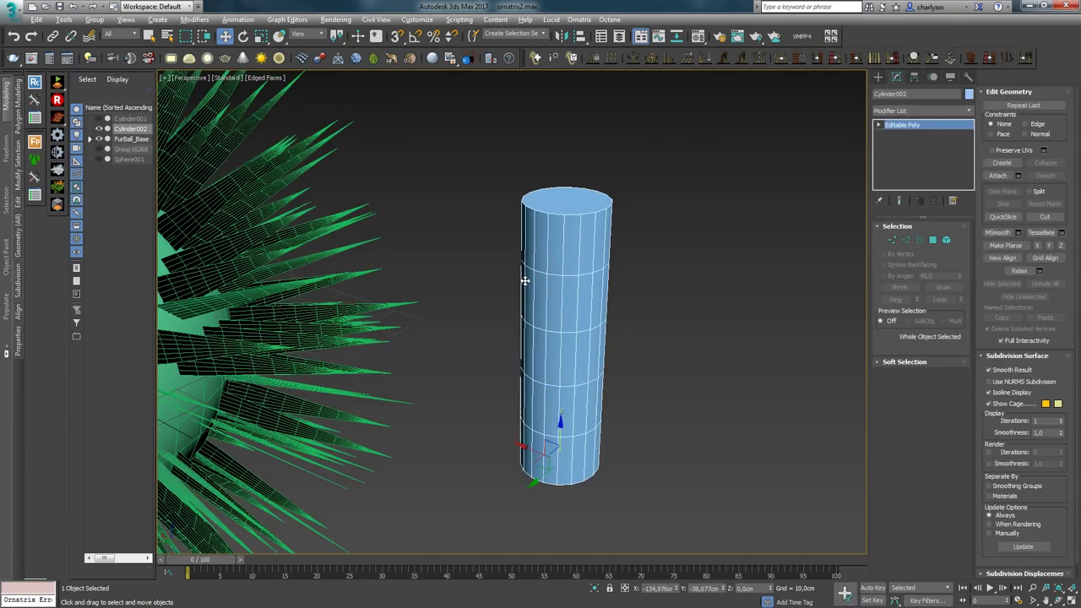
Step: Scale down the cylinder's top polygon to form a tapered tip
key(4)
click(558, 207)
alt+middle_drag(558, 207, 553, 252)
key(r)
drag(567, 198, 569, 274)
alt+middle_drag(569, 275, 573, 241)
scroll(572, 245, up, 3)
Step: Chamfer the second edge loop below the tapered tip by 1.0 cm with 2 segments
key(2)
click(574, 313)
right_click(583, 316)
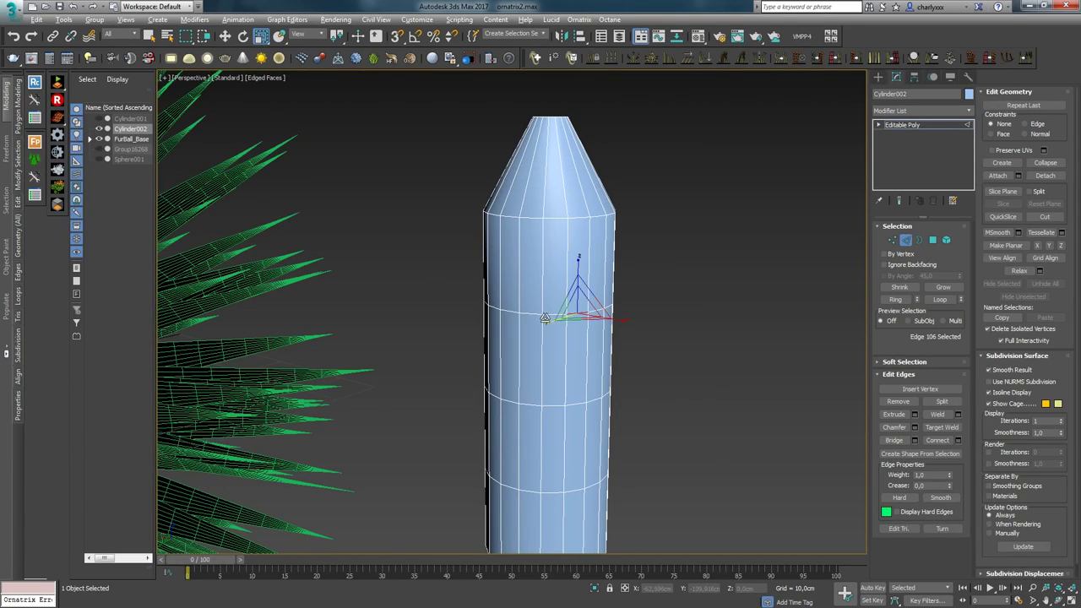
double_click(586, 313)
click(915, 426)
drag(495, 262, 714, 280)
click(790, 315)
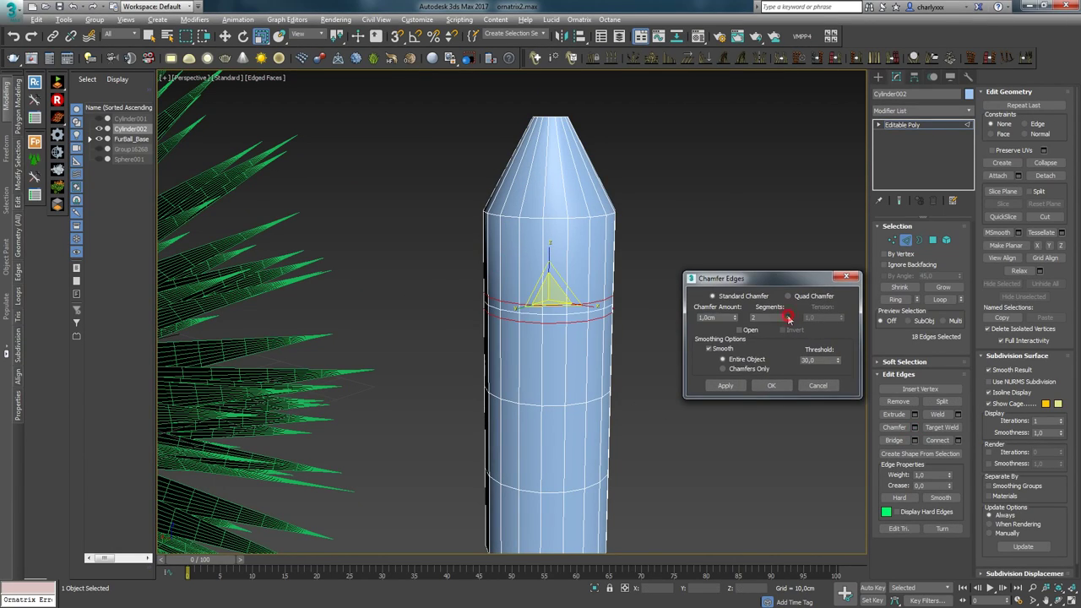
click(772, 386)
Step: Scale the middle loop of the chamfered band inward to form a groove around the cylinder
scroll(519, 304, up, 3)
double_click(525, 326)
drag(582, 297, 592, 327)
Step: Chamfer the edge loop nearest the base with the same settings and scale its middle loop inward as a second groove
scroll(590, 327, down, 5)
alt+middle_drag(590, 328, 540, 279)
scroll(531, 363, up, 3)
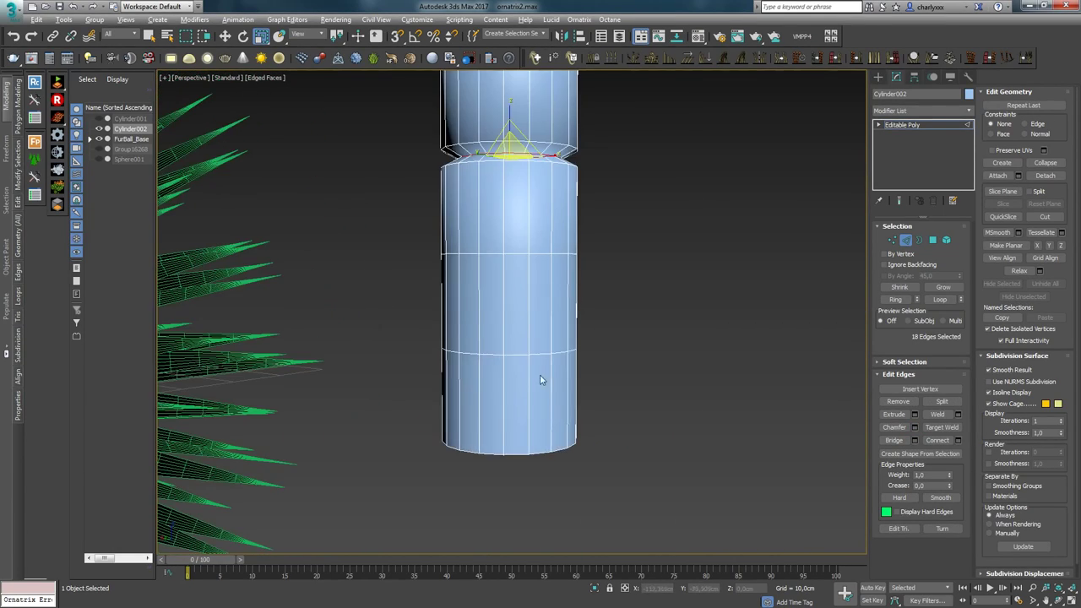
double_click(538, 353)
click(916, 427)
click(772, 386)
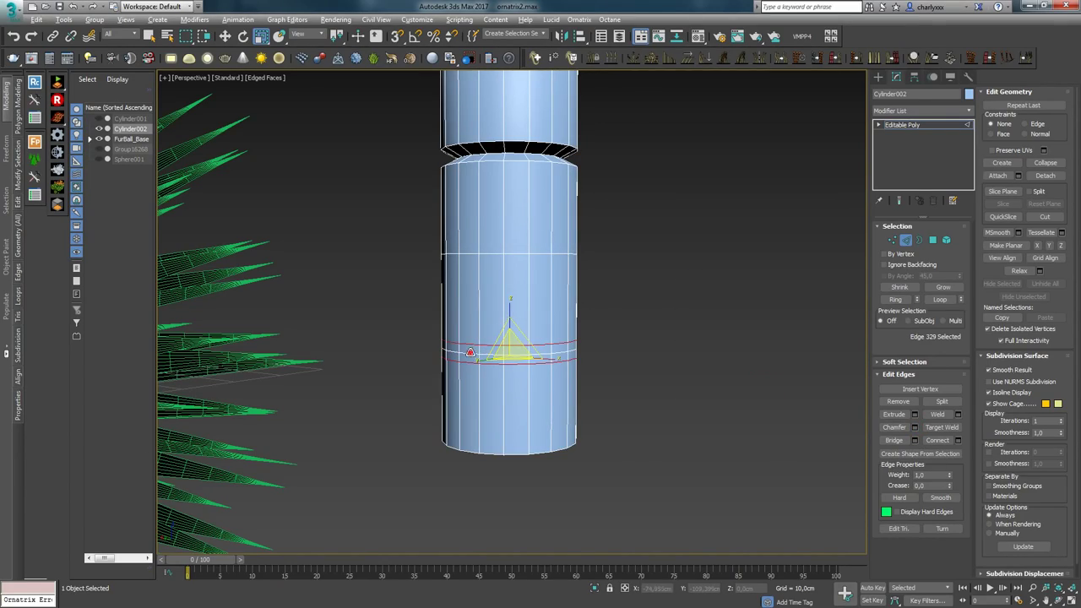
double_click(471, 352)
drag(519, 338, 538, 366)
Step: Delete the polygons capping the two ends of the cylinder and leave polygon editing
scroll(538, 367, down, 5)
key(4)
mouse_move(538, 366)
alt+middle_down()
mouse_move(524, 309)
mouse_move(532, 381)
alt+middle_up()
scroll(524, 309, up, 3)
click(549, 311)
key(Delete)
click(502, 214)
key(Delete)
key(4)
Step: Open the Transform Toolbox for the grooved cylinder with the Move tool active
scroll(507, 253, down, 4)
alt+middle_drag(507, 253, 515, 211)
key(w)
click(37, 19)
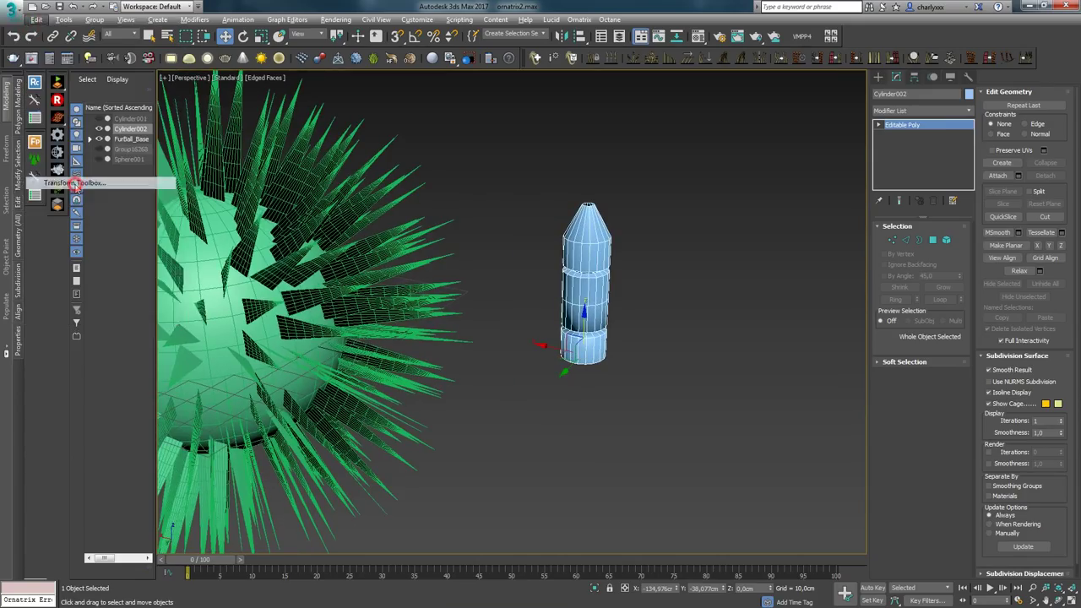
click(75, 183)
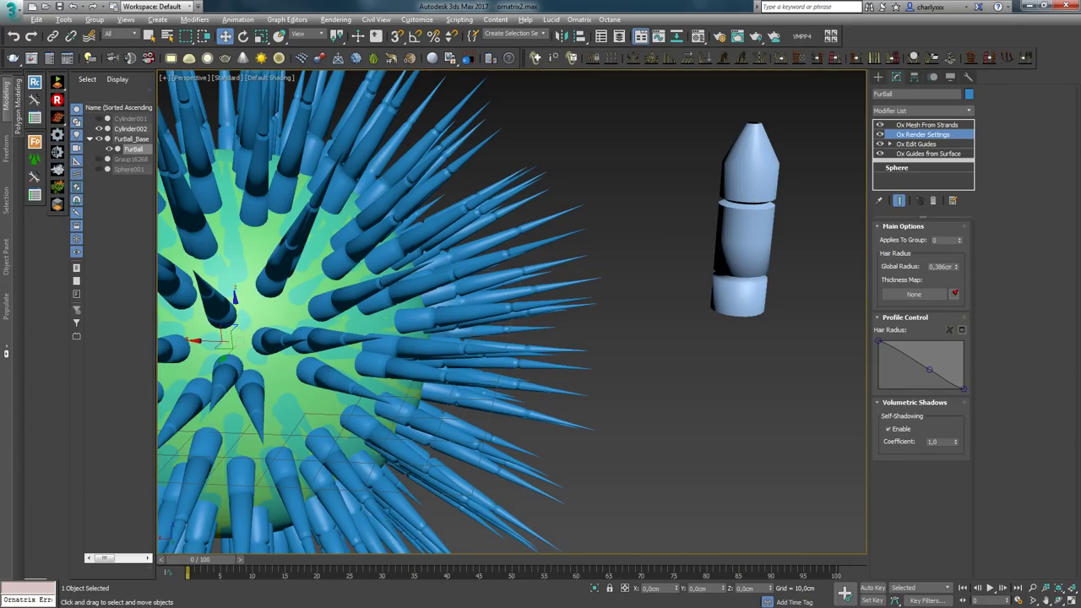
Step: Flatten the Hair Radius profile curve in Ox Render Settings at full height so the strands keep a constant radius
click(961, 329)
click(397, 275)
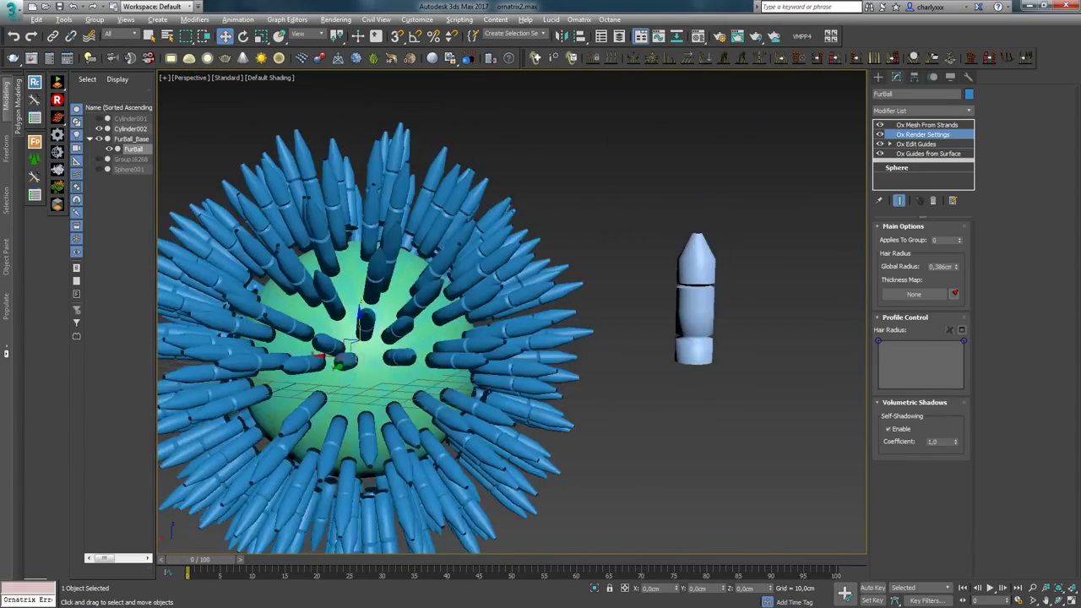
alt+middle_drag(439, 321, 479, 303)
scroll(479, 303, down, 2)
scroll(498, 321, up, 2)
Step: Turn off the end result display at the Ox Edit Guides modifier and choose the Scale brush for the guides
click(929, 144)
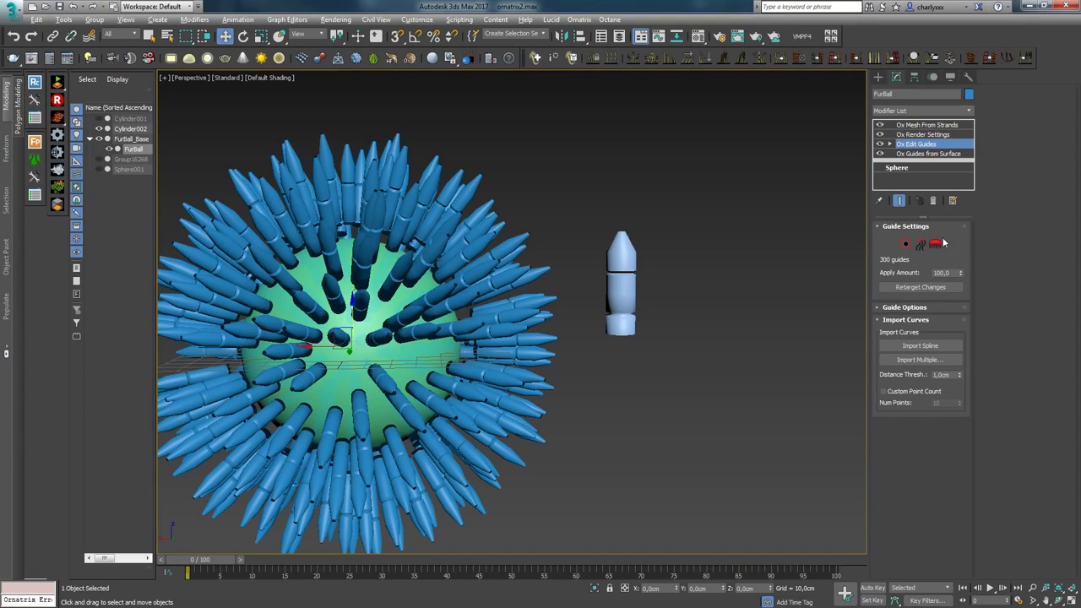
click(900, 202)
click(949, 340)
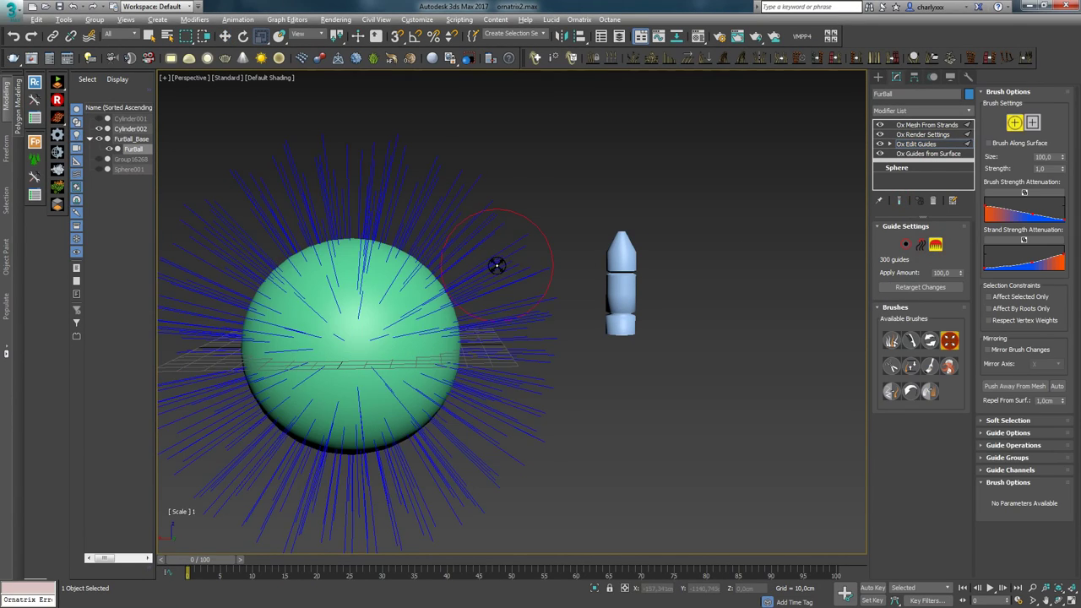
Step: Try a Scale brush stroke over the ball's guides and undo it
scroll(512, 316, down, 2)
drag(512, 316, 469, 379)
key(ctrl+z)
Step: Bend the guides downward around the ball with the Move brush at size 200
middle_drag(514, 378, 525, 343)
click(911, 341)
alt+middle_drag(610, 324, 559, 297)
mouse_move(560, 297)
mouse_down()
mouse_move(565, 338)
mouse_move(492, 267)
mouse_move(496, 365)
mouse_up()
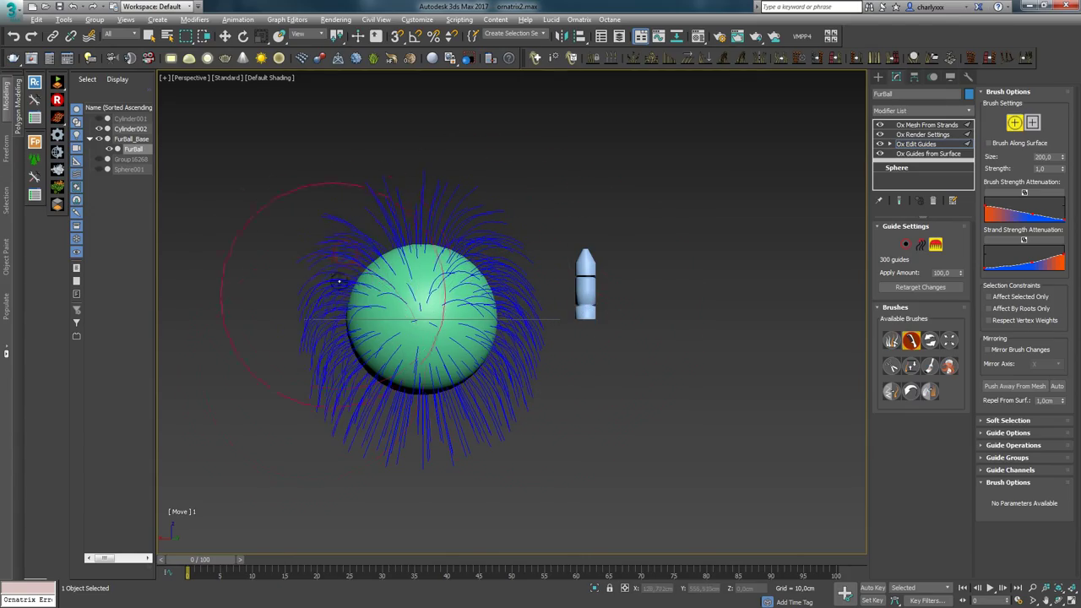
Step: Turn the end result display back on and return to the Ox Mesh From Strands modifier of the fur ball
scroll(466, 369, up, 3)
alt+middle_drag(466, 369, 469, 385)
click(899, 202)
alt+middle_drag(490, 304, 612, 264)
click(927, 126)
alt+middle_drag(524, 321, 610, 331)
Step: Try a MeshSmooth modifier on the proxy cylinder and undo it
click(640, 309)
key(w)
click(923, 111)
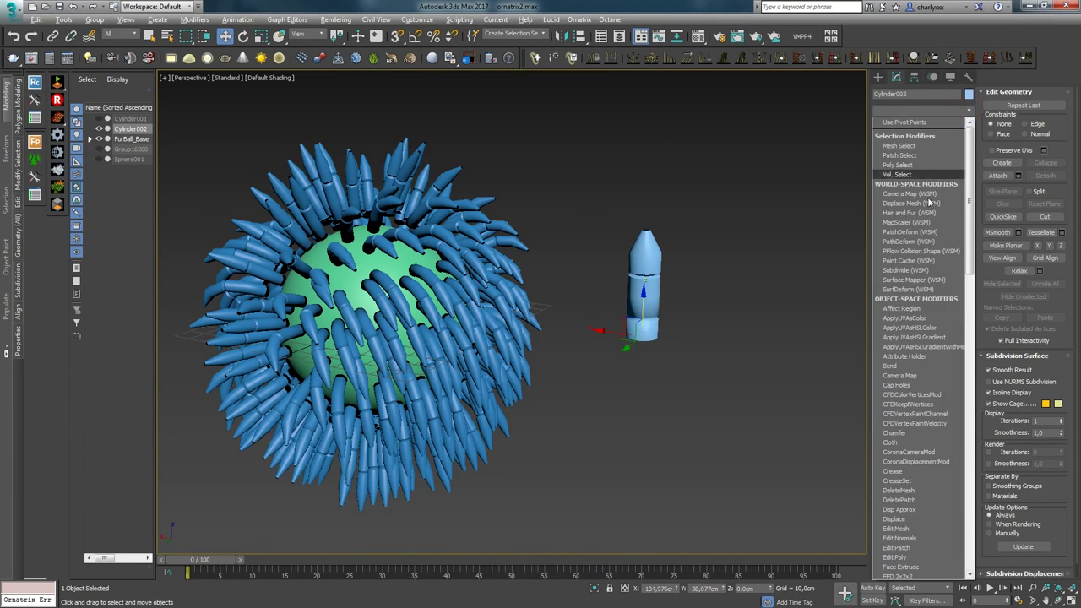
scroll(930, 203, down, 7)
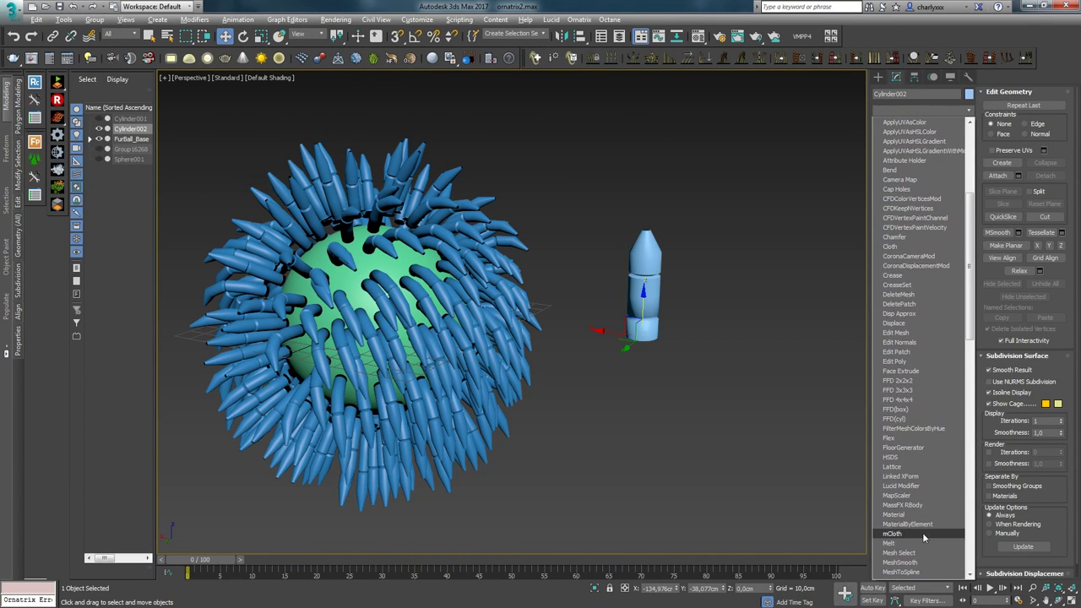
click(901, 562)
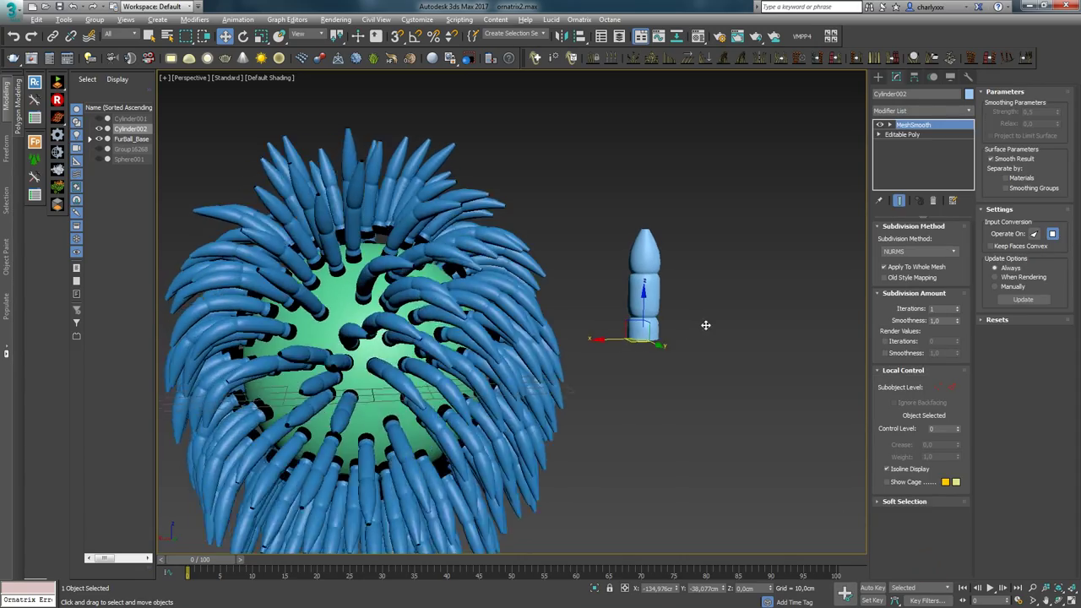
alt+middle_drag(707, 325, 541, 314)
key(ctrl+z)
Step: Clone the proxy cylinder and place the copy beside the original
scroll(659, 338, up, 2)
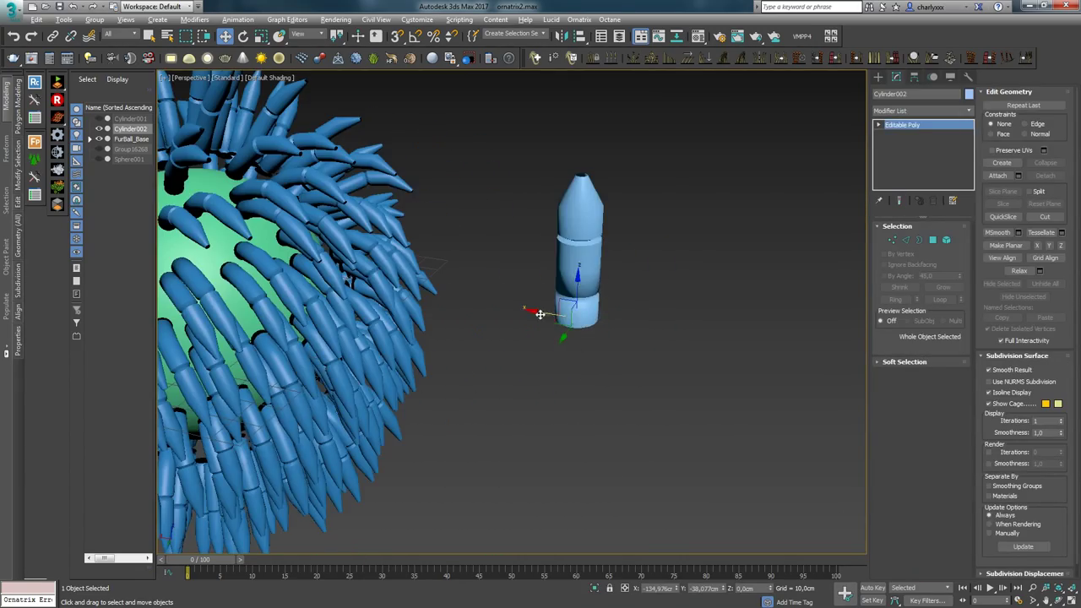
shift+drag(541, 315, 634, 328)
click(546, 359)
middle_drag(672, 266, 584, 367)
Step: Reshape the cylinder copy in Editable Poly by scaling and raising its upper part into a tall, wide conical head
scroll(583, 367, up, 4)
key(F4)
key(1)
alt+middle_drag(572, 268, 580, 237)
key(r)
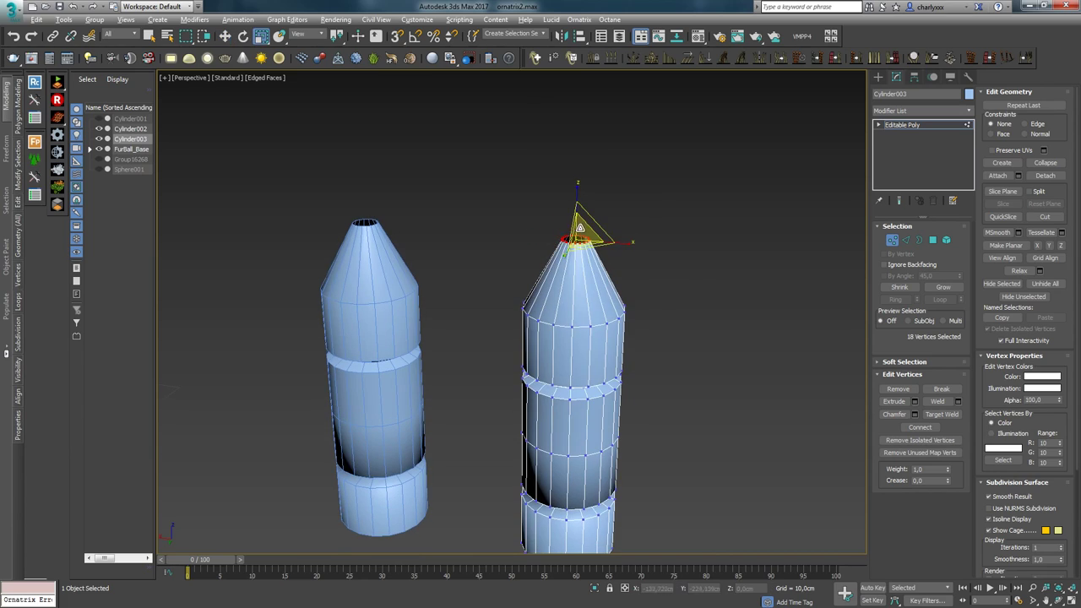
drag(580, 228, 579, 102)
key(2)
scroll(531, 372, down, 4)
key(w)
shift+drag(553, 295, 552, 175)
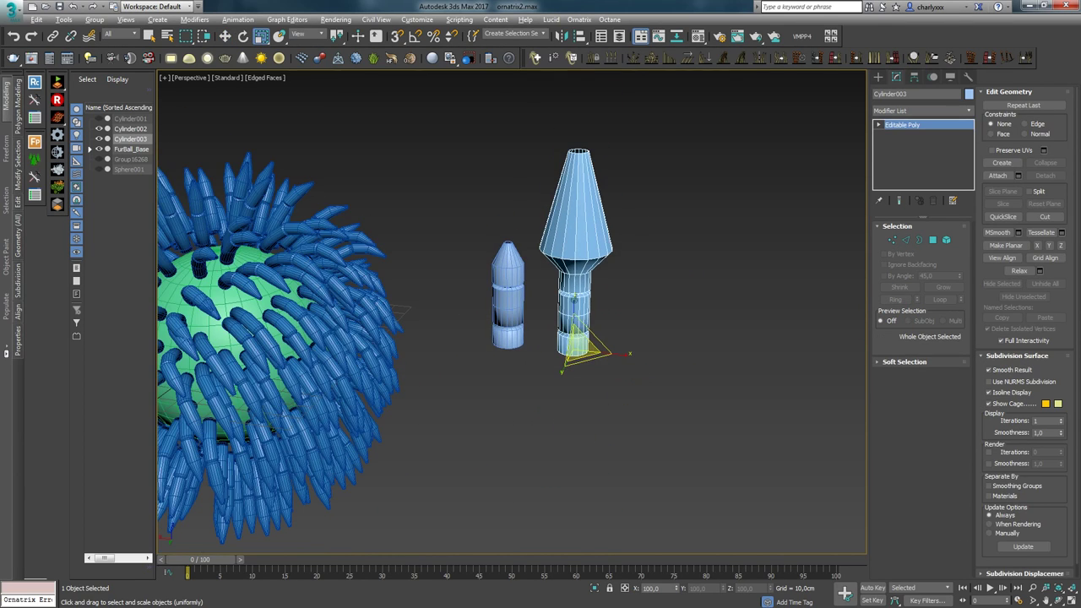
Step: Add the cone-headed cylinder as a second proxy mesh in the fur ball's Ox Mesh From Strands modifier
click(37, 19)
click(73, 183)
click(285, 116)
key(ctrl+d)
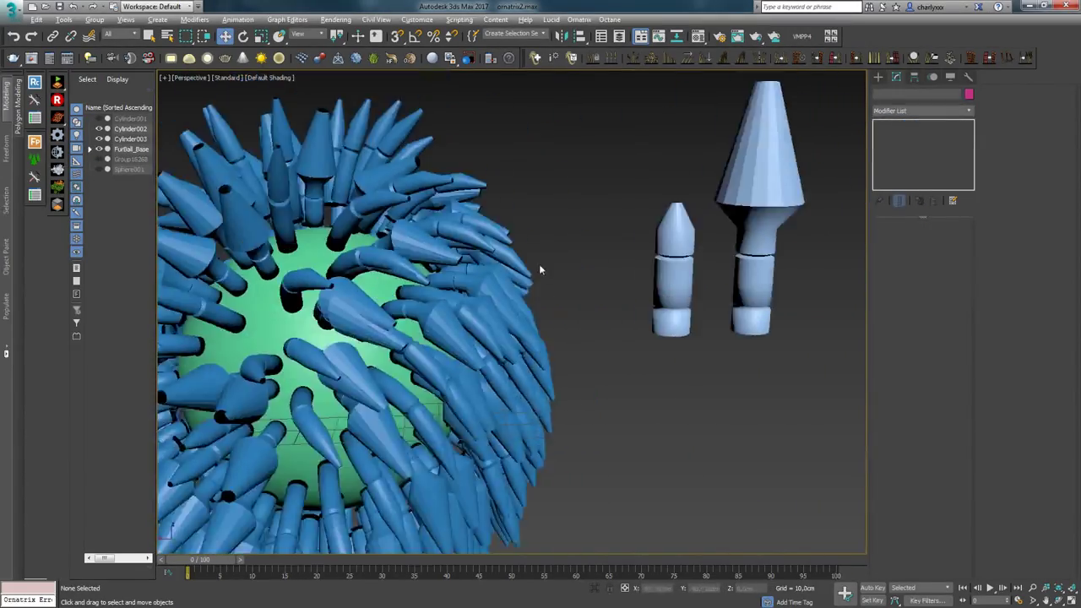
scroll(539, 264, down, 2)
alt+middle_drag(539, 263, 535, 222)
double_click(445, 337)
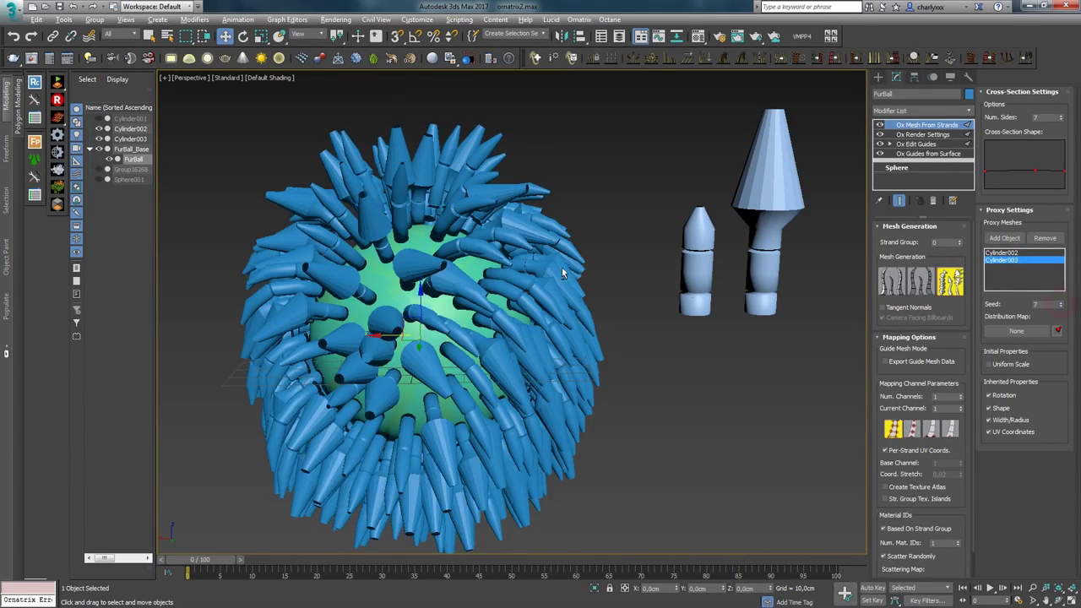
alt+middle_drag(562, 272, 535, 266)
scroll(533, 262, down, 1)
Step: Pick the top vertices of the cone-headed proxy cylinder in its Editable Poly
click(695, 191)
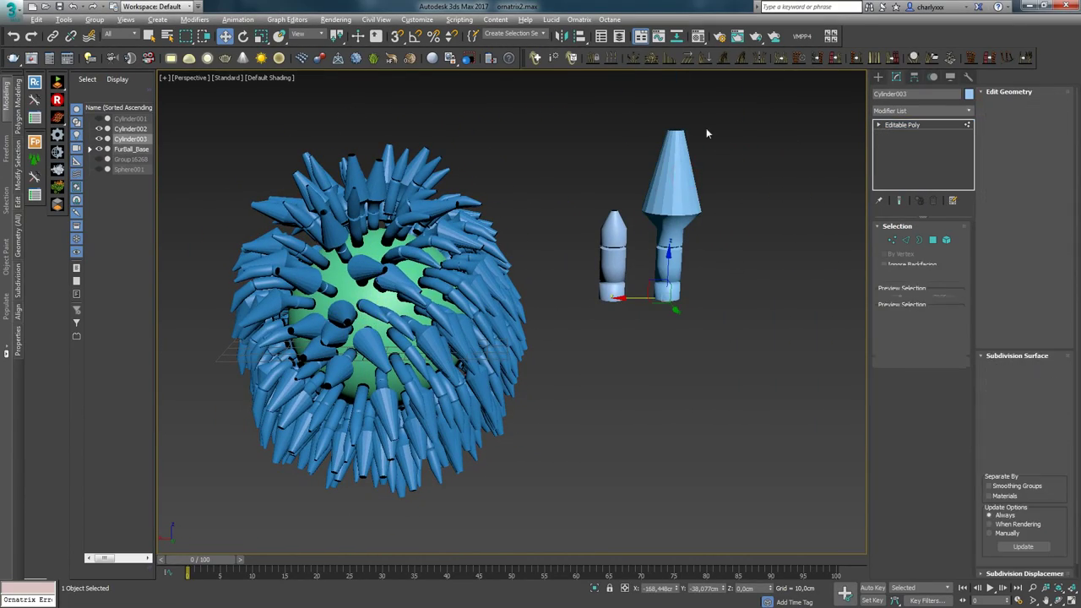
key(1)
drag(680, 109, 701, 137)
alt+middle_drag(575, 274, 576, 239)
key(1)
Step: Test the proxy link by stretching the shorter cylinder's tip vertices upward and pulling them back down
click(623, 258)
key(1)
drag(609, 194, 639, 219)
drag(628, 169, 642, 85)
mouse_move(603, 229)
alt+middle_down()
mouse_move(585, 196)
mouse_move(601, 221)
alt+middle_up()
drag(634, 90, 640, 190)
alt+middle_drag(634, 203, 604, 360)
key(1)
click(605, 360)
scroll(547, 278, up, 4)
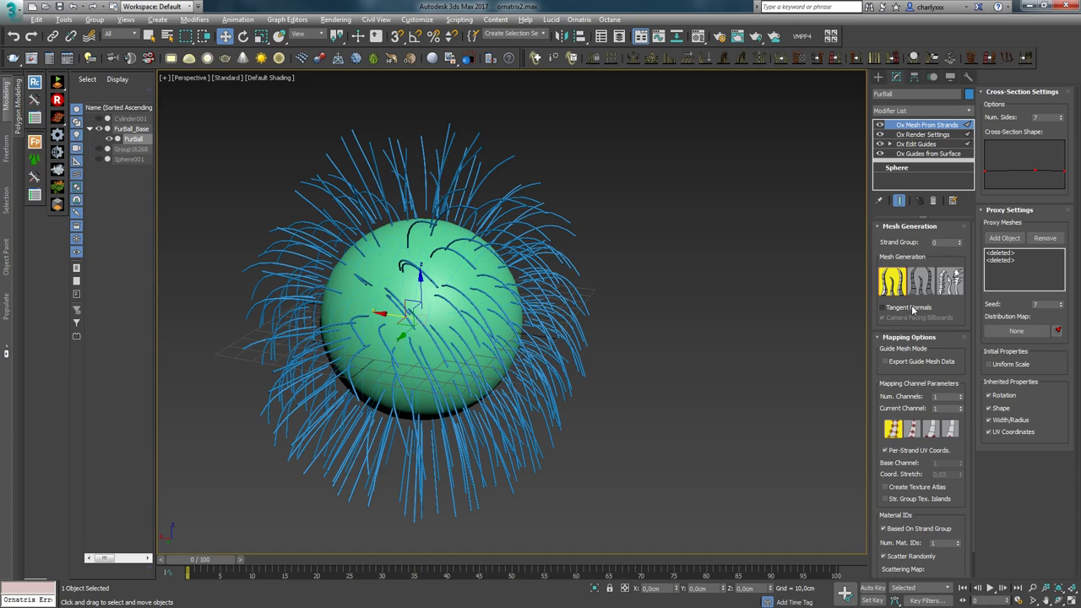
Step: Switch the mesh generation of Ox Mesh From Strands to billboards and toggle Camera Facing Billboards
mouse_move(913, 309)
click(922, 280)
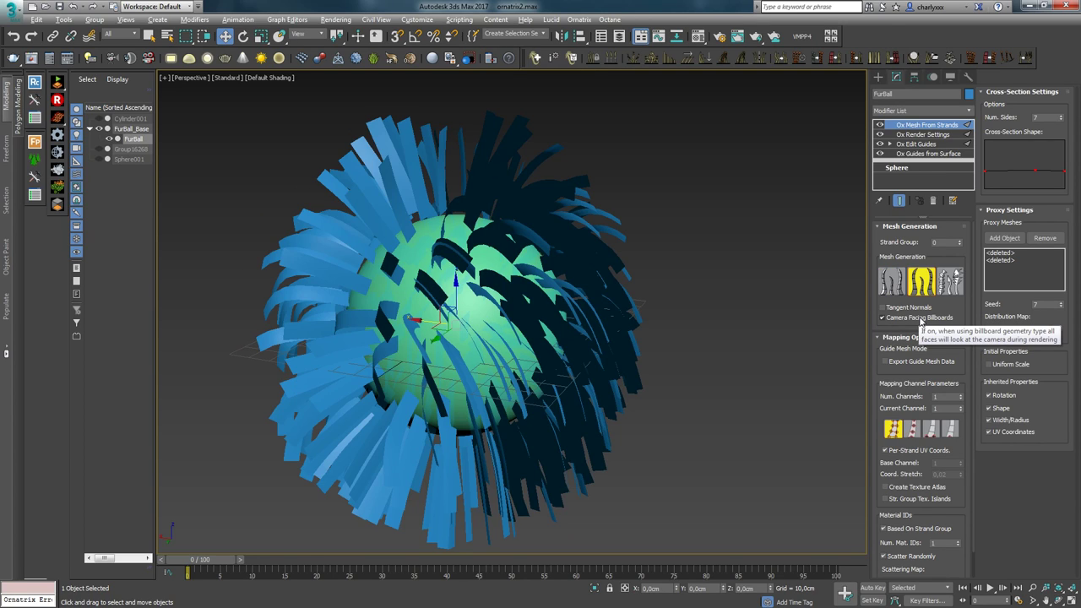
click(919, 319)
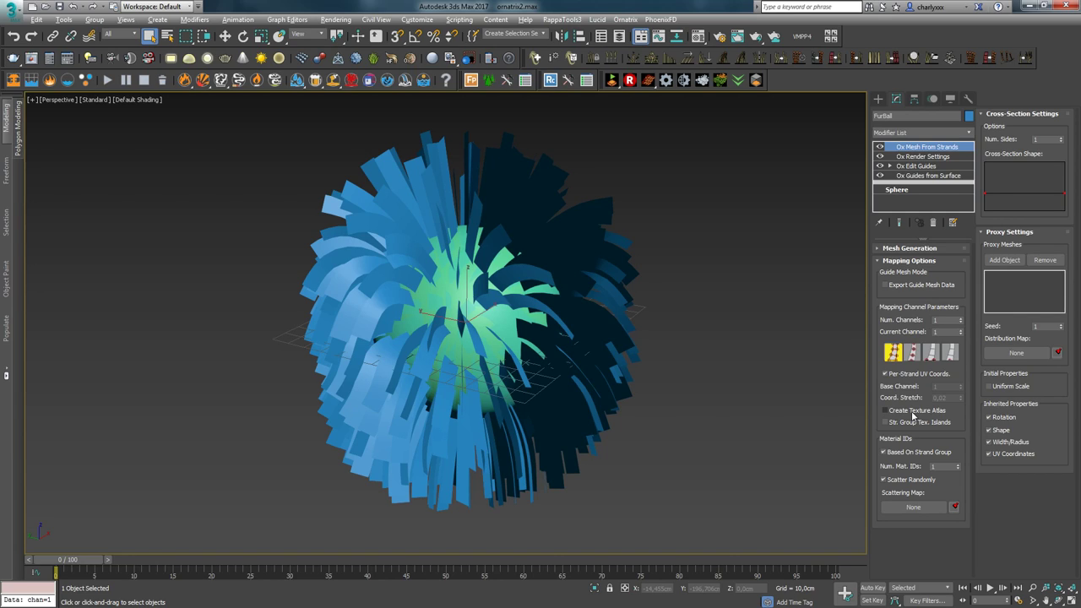
Step: Toggle Create Texture Atlas on and back off, and convert the fur ball to Editable Poly
click(911, 412)
click(906, 412)
right_click(519, 304)
click(464, 437)
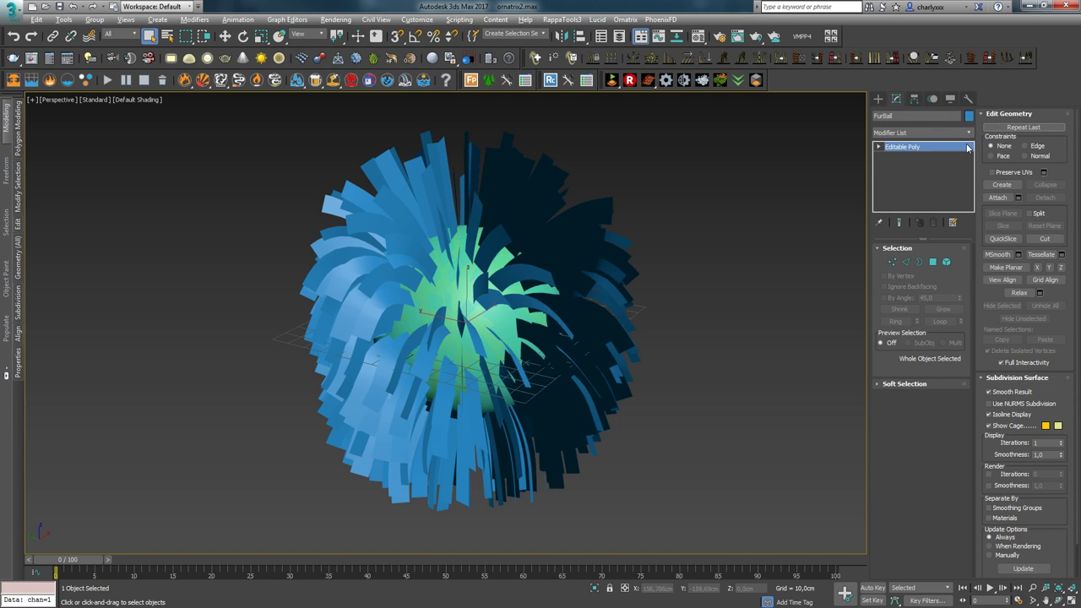
Step: Add an Unwrap UVW modifier to the converted fur and examine the strand UVs in the UV editor
click(969, 132)
click(896, 177)
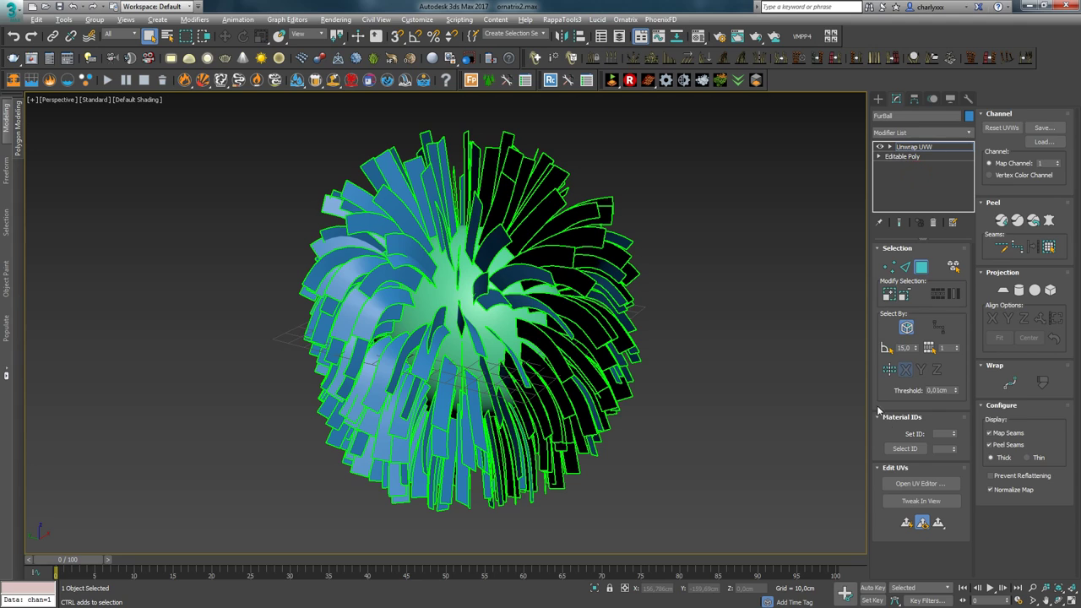
click(917, 483)
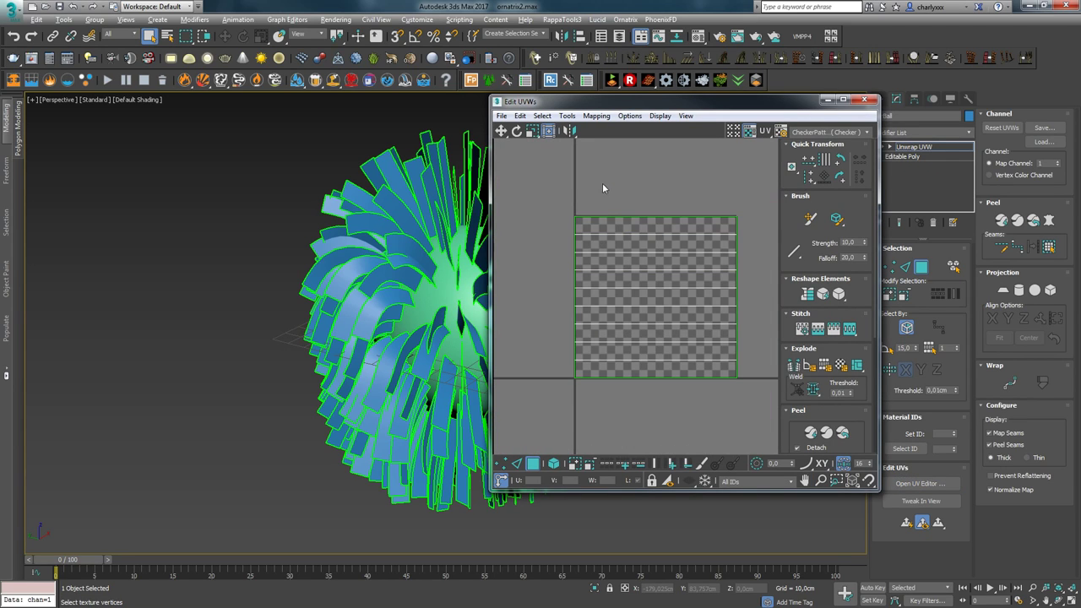
drag(545, 195, 755, 410)
click(712, 432)
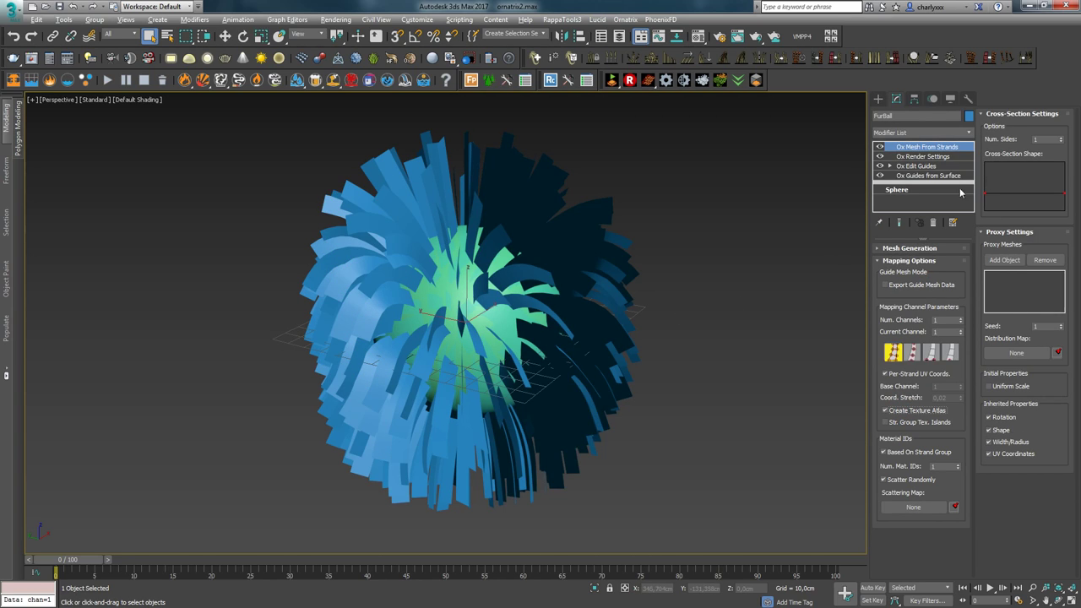
Step: Convert the fur ball to Editable Poly with Create Texture Atlas enabled
right_click(597, 243)
mouse_move(646, 370)
click(574, 373)
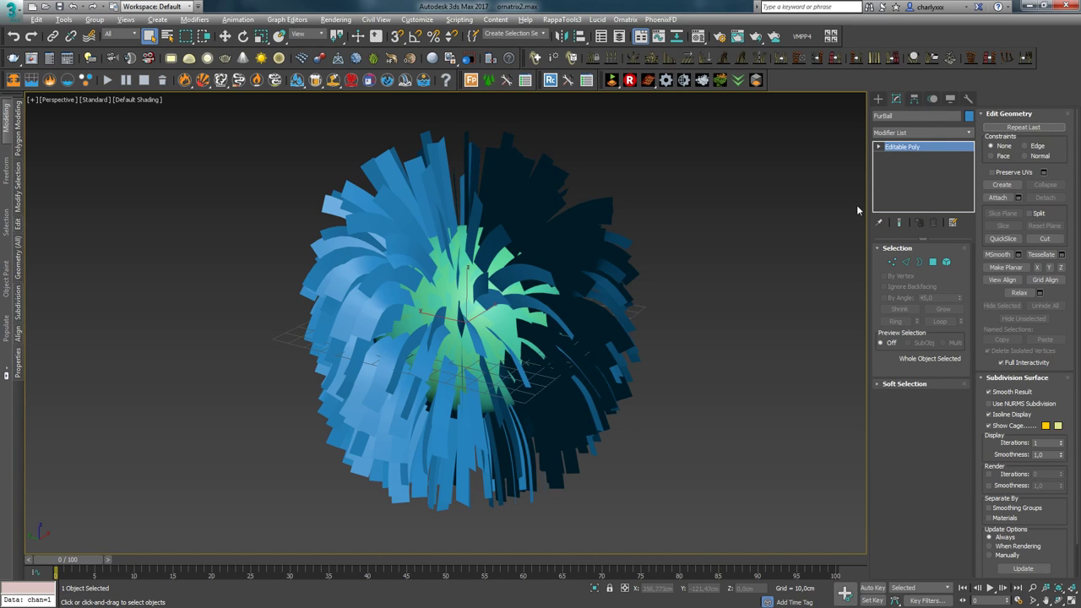
Step: Add Unwrap UVW to the converted fur, examine the texture atlas layout in the UV editor and close it
click(929, 133)
click(925, 174)
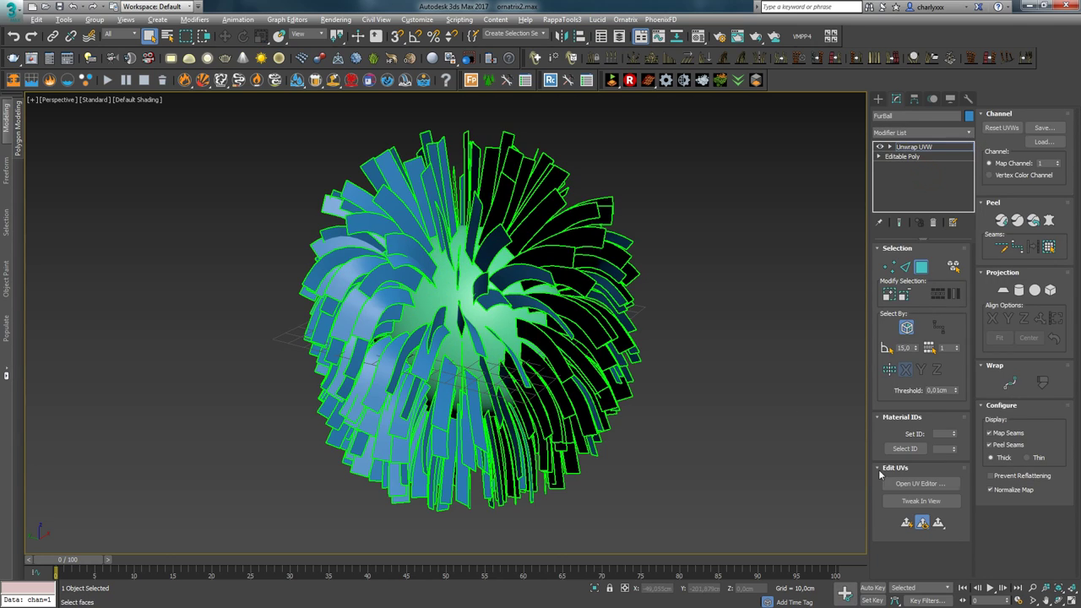
click(921, 483)
middle_drag(748, 271, 800, 307)
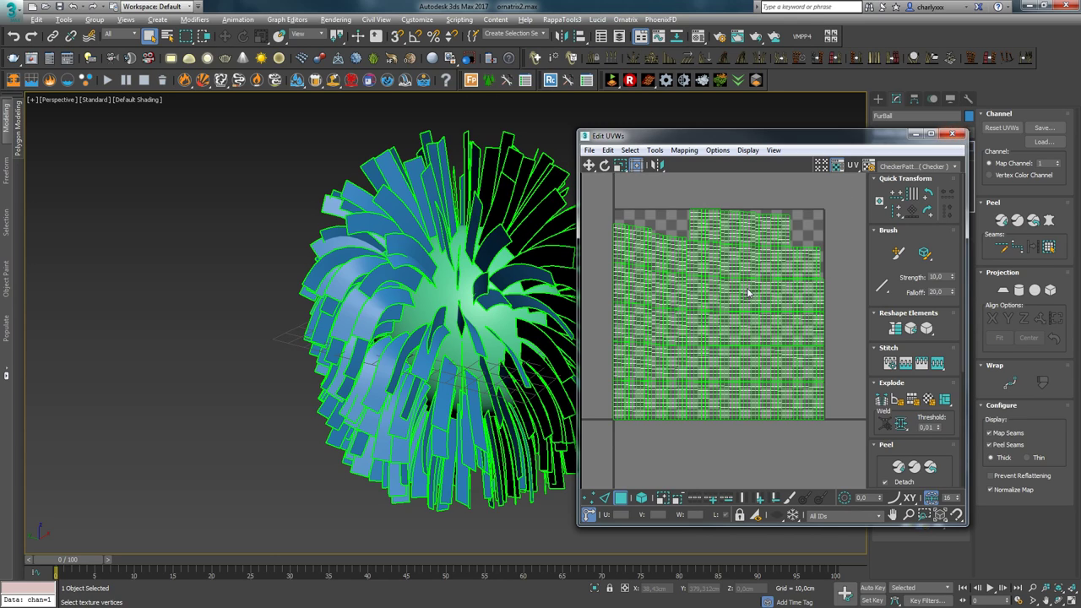
click(955, 134)
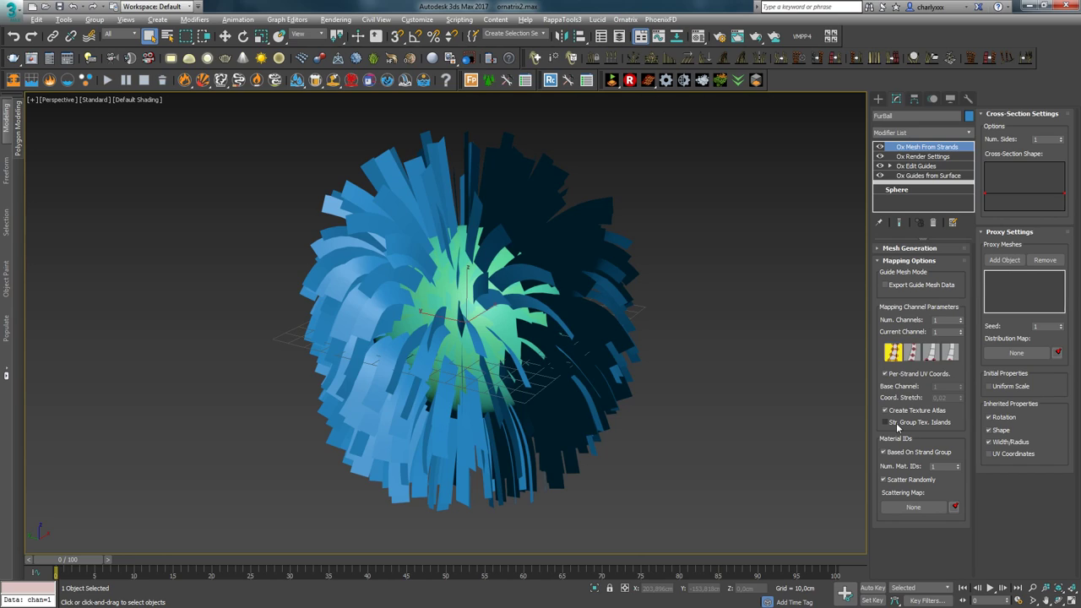
Step: Enable Str. Group Tex. Islands and switch Ox Edit Guides to root editing with the end result hidden
click(886, 423)
click(919, 166)
click(900, 222)
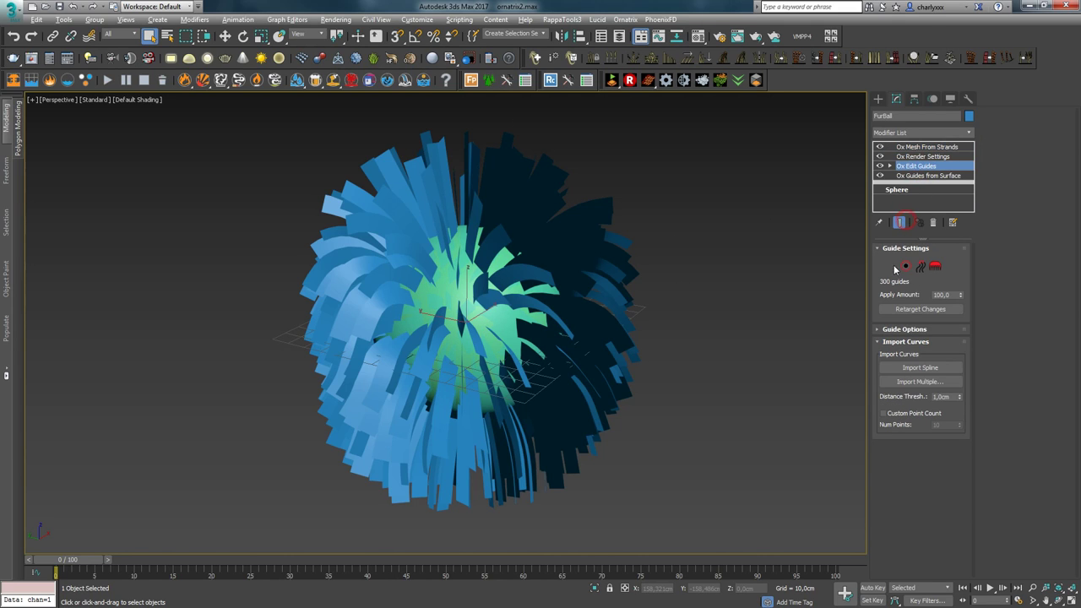
click(900, 222)
click(906, 266)
key(w)
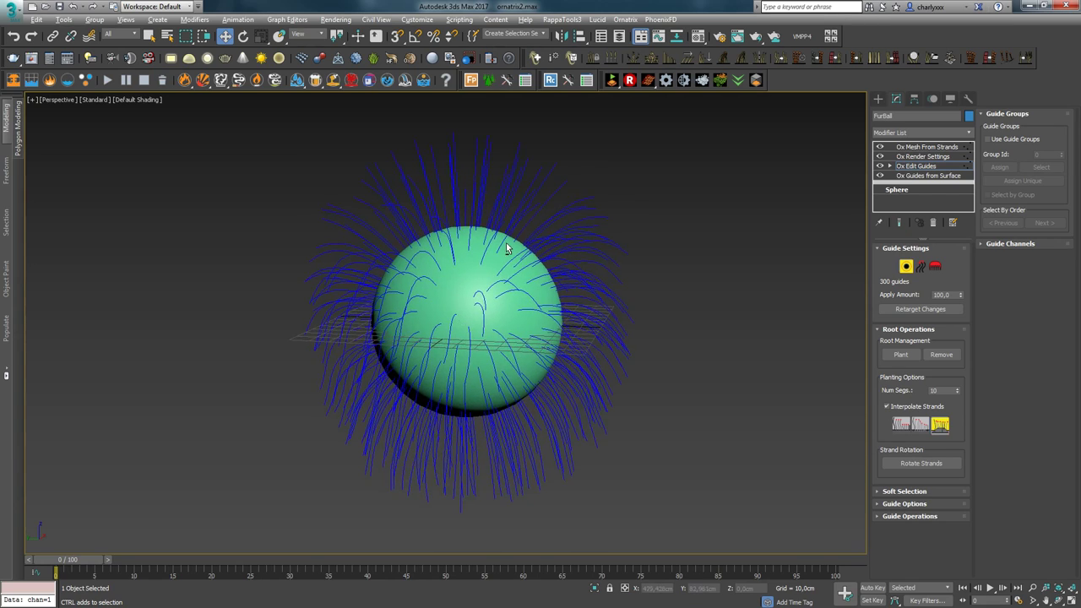
Step: Enable Use Guide Groups and assign the guides on the ball's right side to group 1
alt+middle_drag(507, 248, 572, 166)
drag(502, 143, 673, 587)
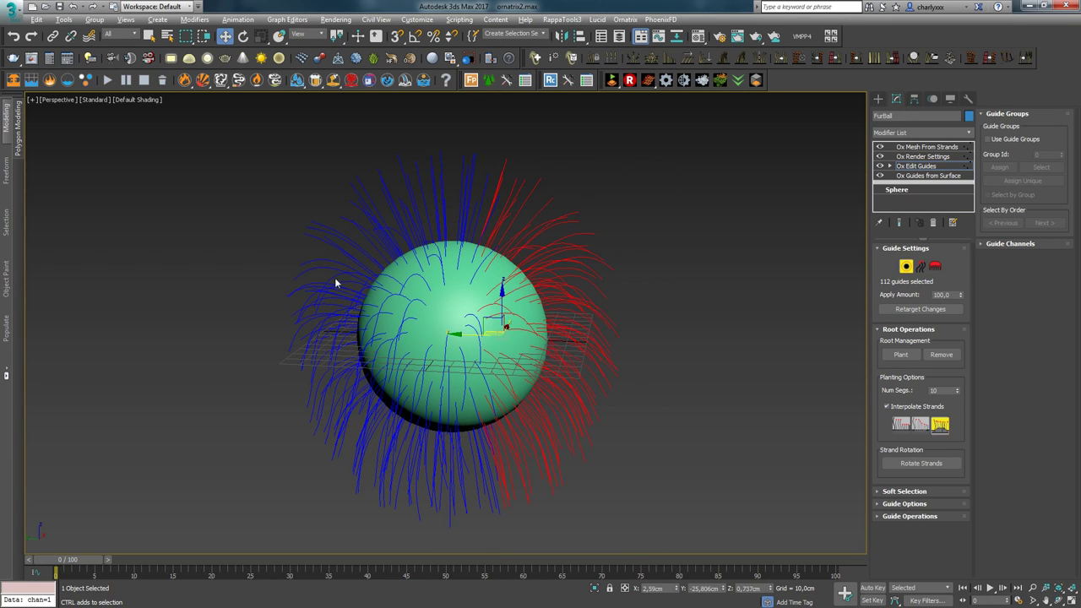
click(988, 138)
click(1016, 181)
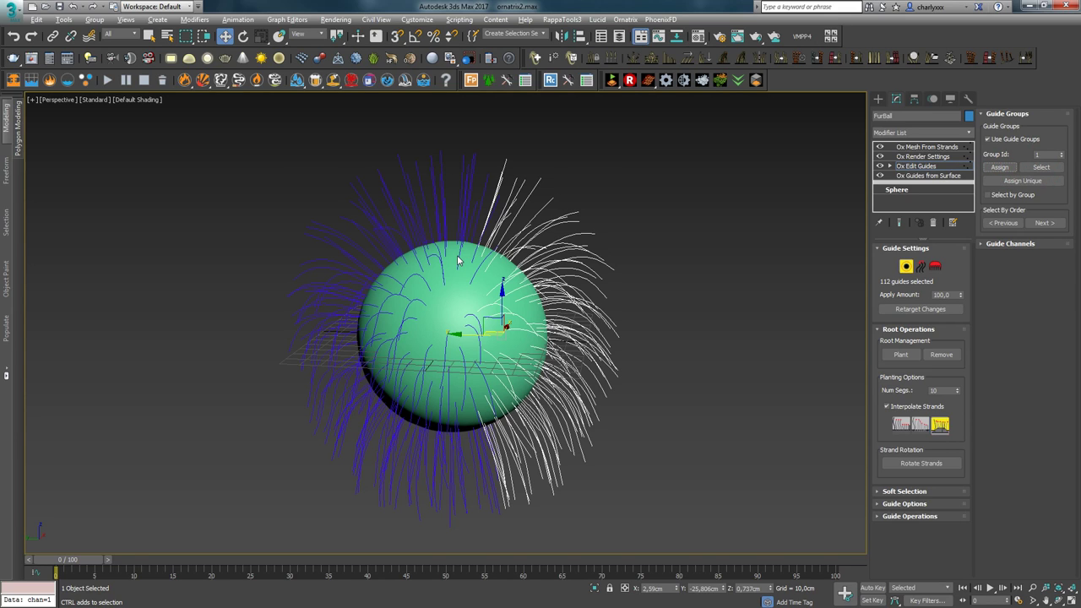
Step: Invert the guide selection and assign the remaining guides to group 2
key(ctrl+i)
click(1061, 152)
click(1002, 170)
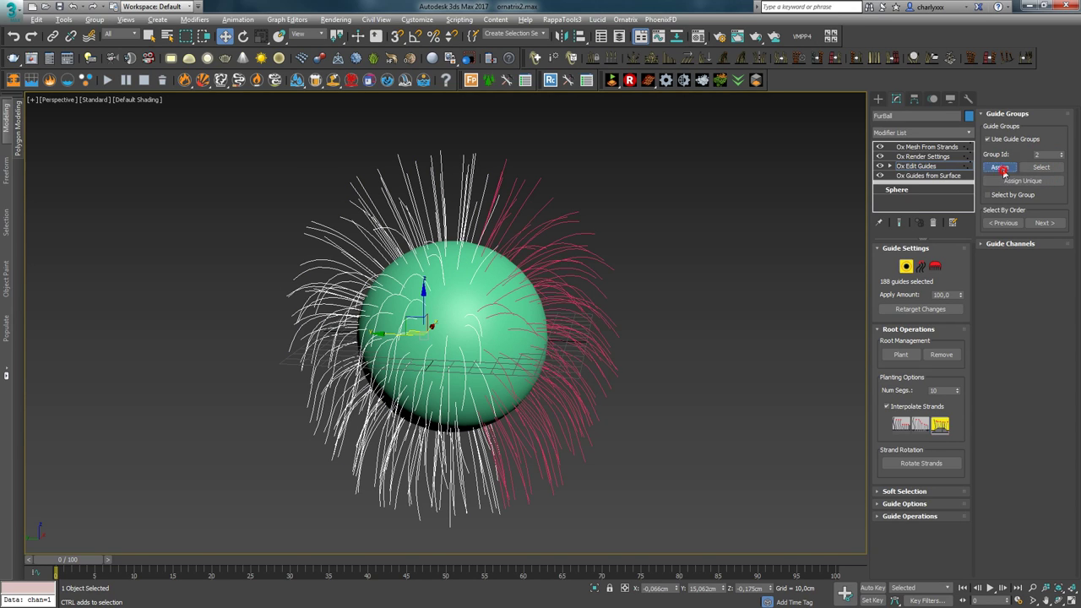
Step: Assign the guides at the top of the ball to group 3 and clear the selection
drag(414, 133, 522, 226)
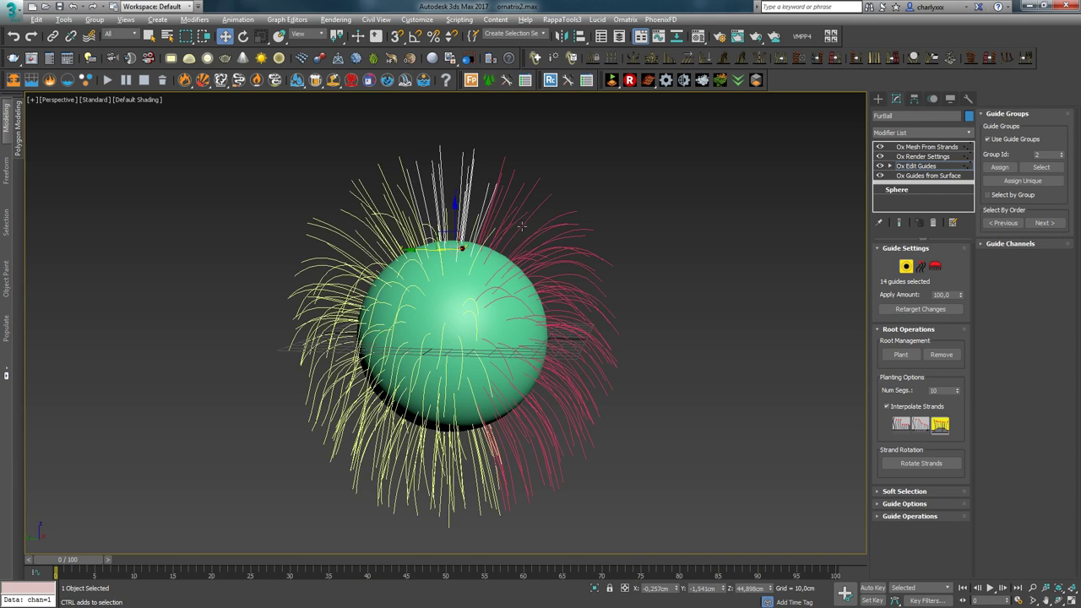
click(1062, 152)
click(1000, 167)
click(612, 321)
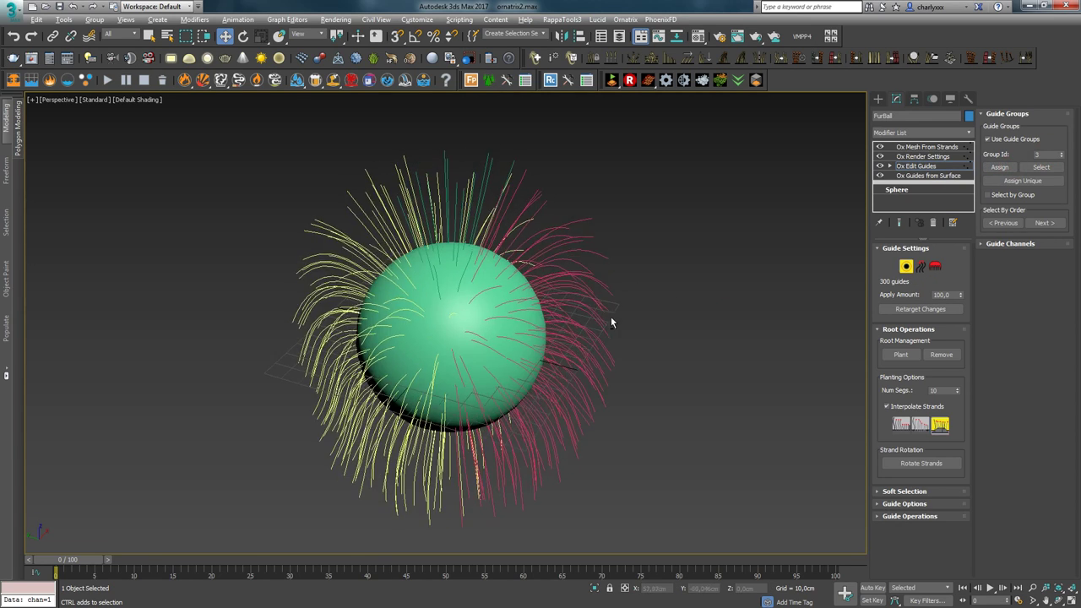
alt+middle_drag(611, 317, 623, 287)
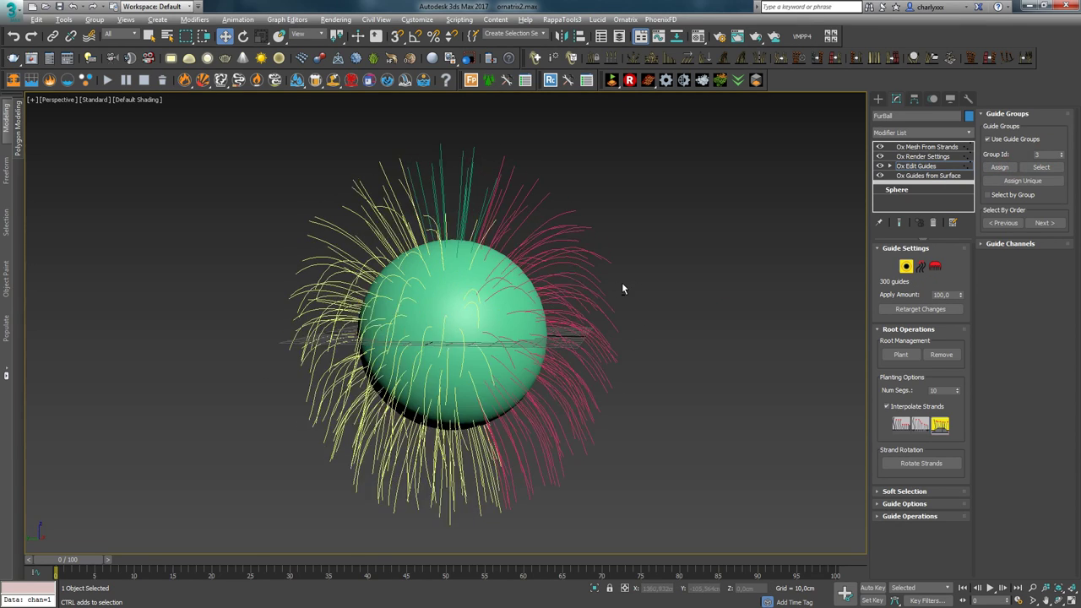
Step: Leave root editing and turn off Str. Group Tex. Islands and Create Texture Atlas in Ox Mesh From Strands
click(906, 268)
click(911, 147)
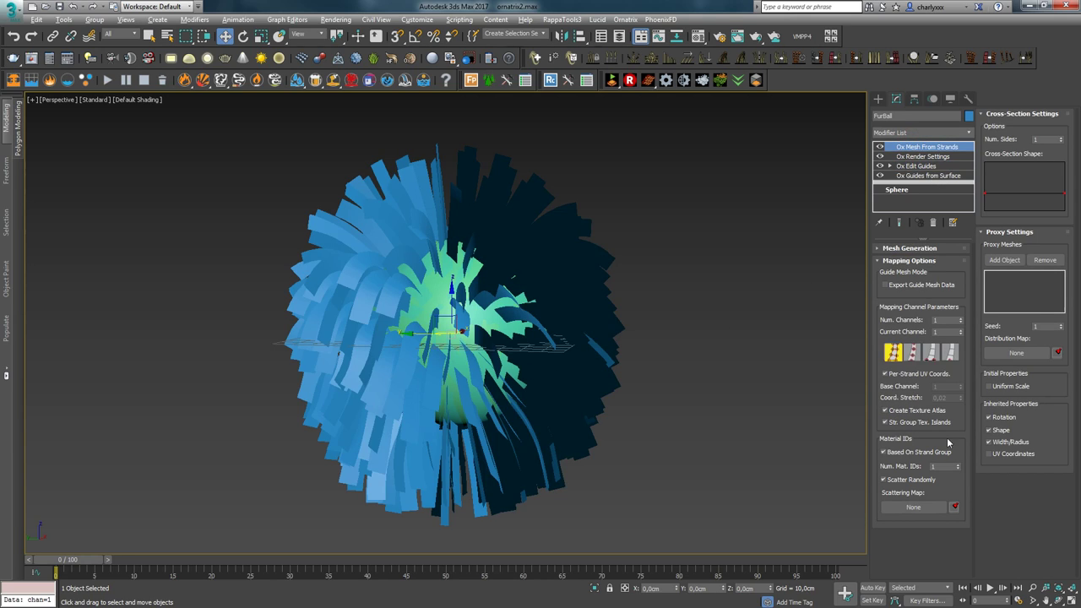
click(885, 422)
click(885, 411)
Step: Convert the grouped fur ball to Editable Poly and examine its UVs with an Unwrap UVW modifier
right_click(574, 253)
mouse_move(623, 380)
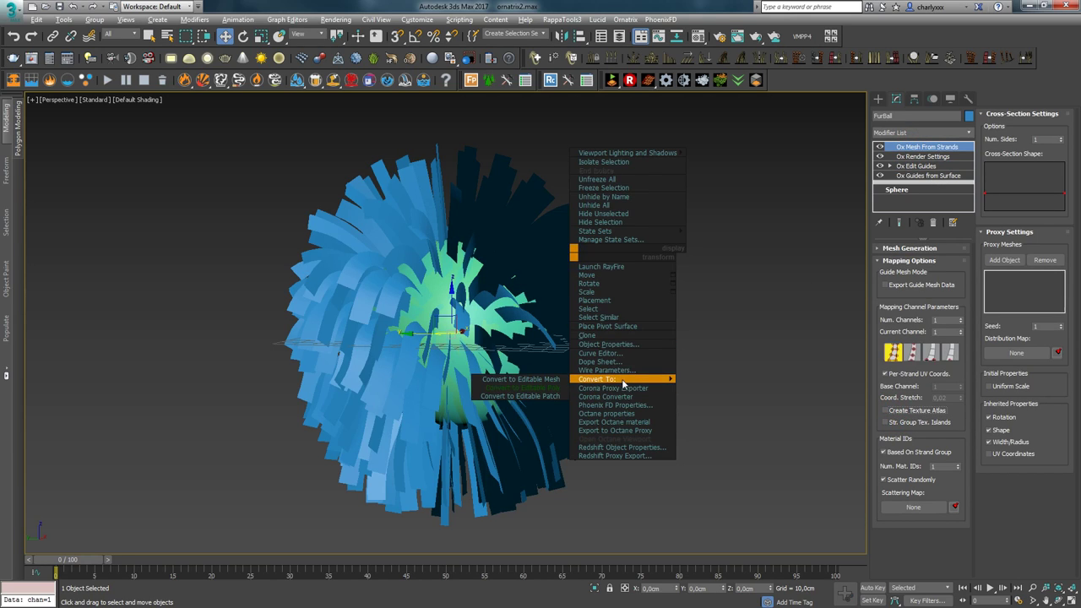
click(968, 133)
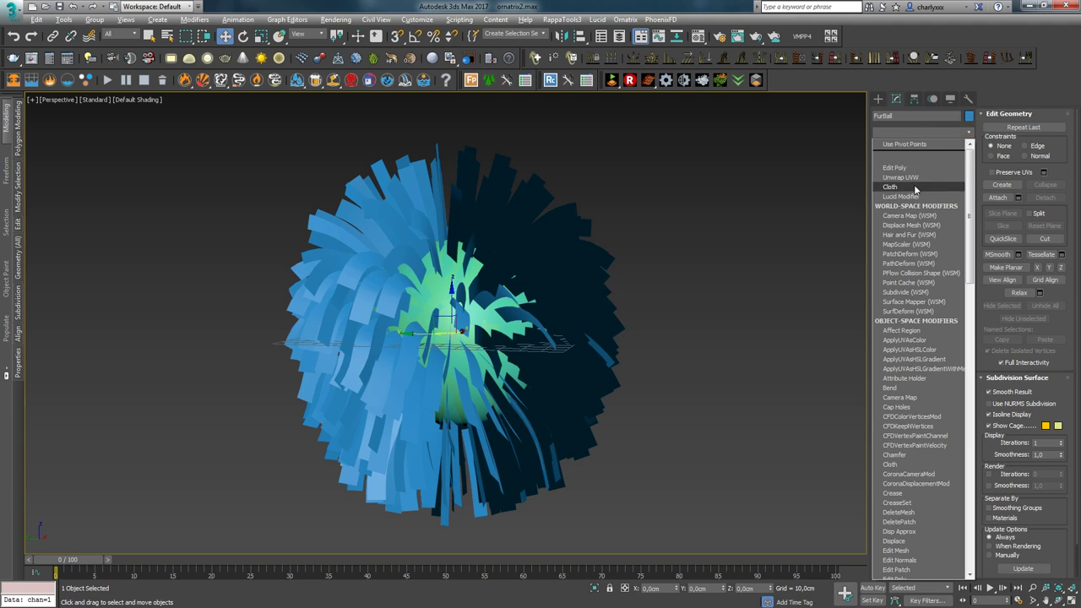
click(899, 380)
click(914, 483)
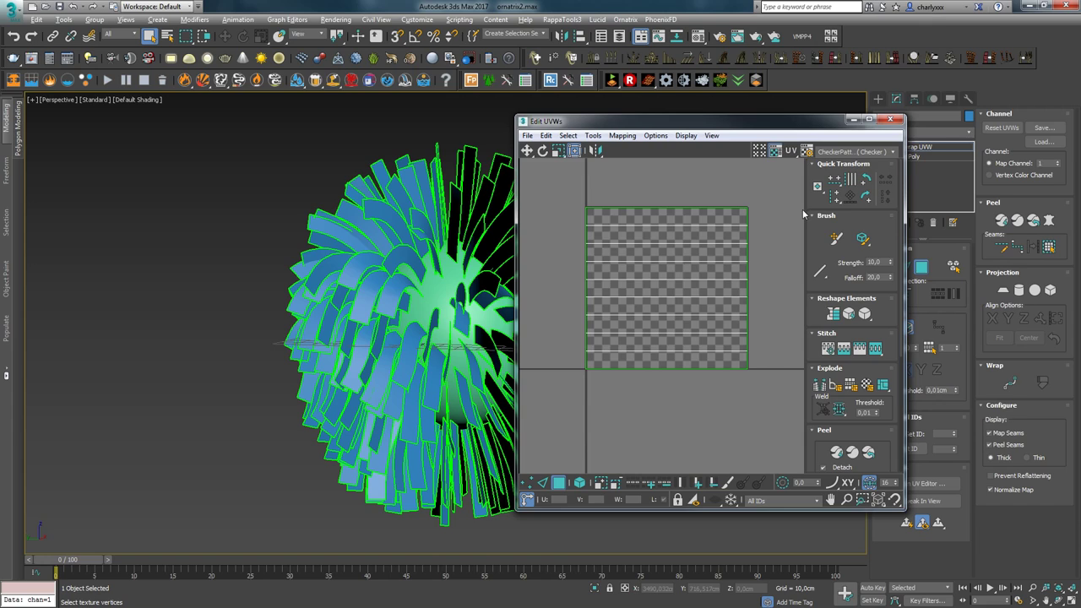
click(890, 119)
Step: Convert the fur ball to Editable Poly with texture atlas and strand group islands enabled, and add Unwrap UVW
right_click(565, 267)
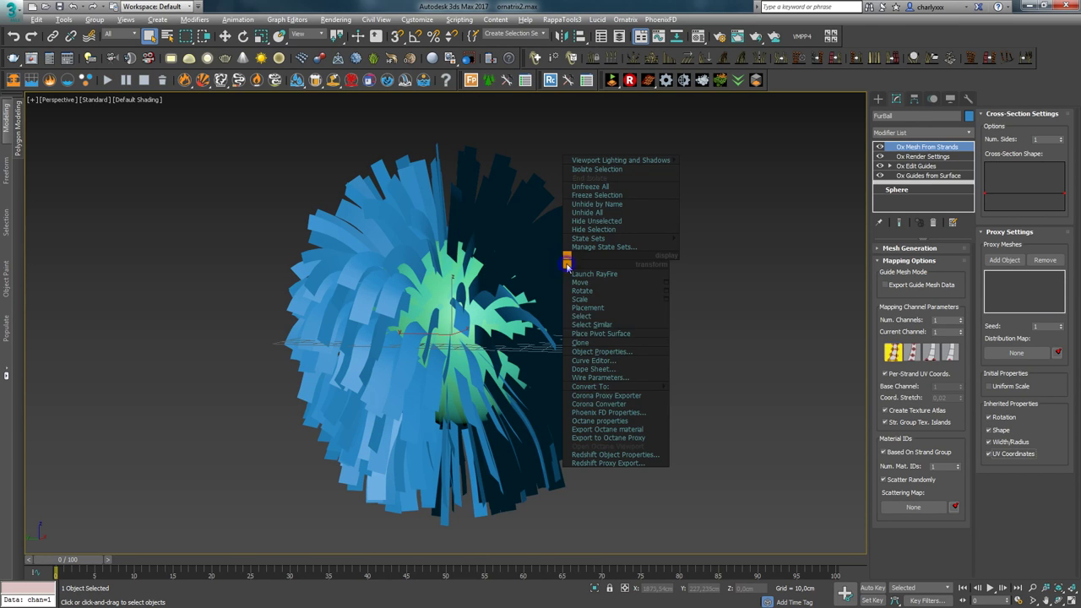
mouse_move(573, 387)
click(511, 395)
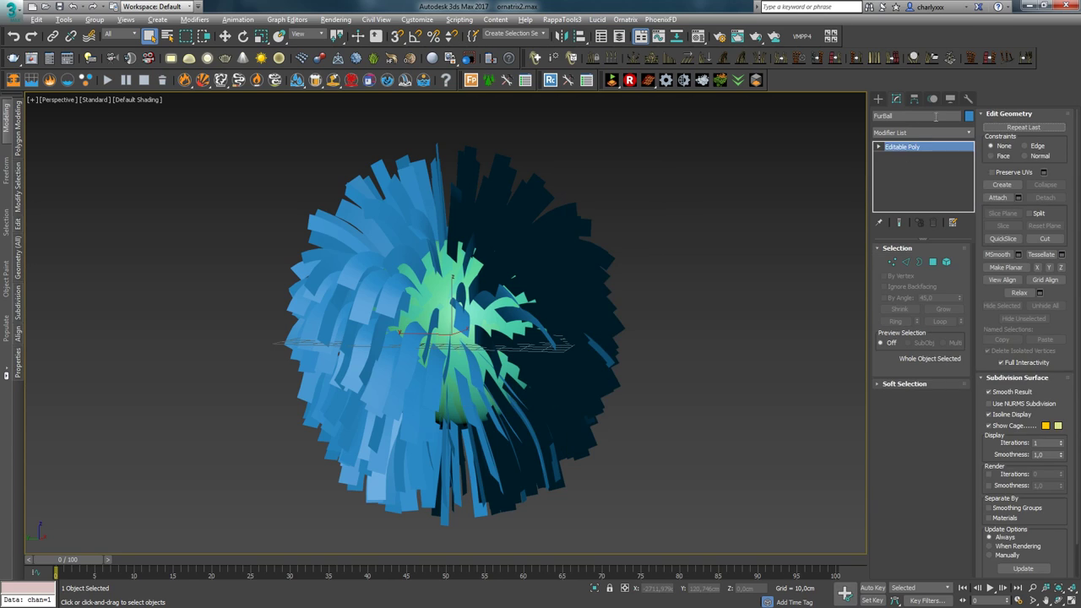
click(933, 132)
click(900, 178)
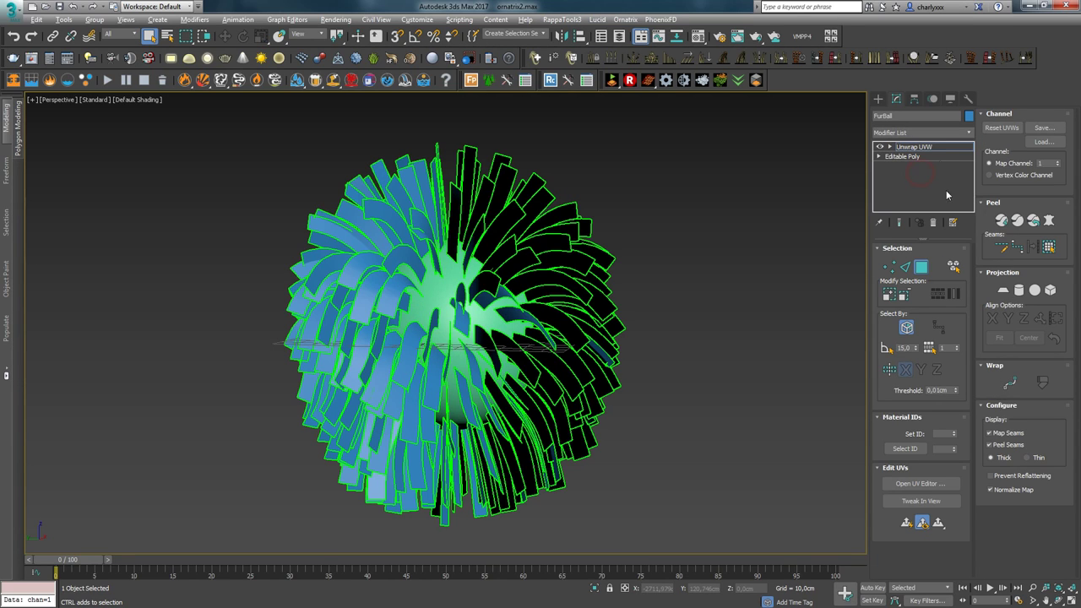
Step: Try to move each of the three strand group islands in the UV editor, undo the moves, and close the editor
click(920, 483)
scroll(761, 230, down, 3)
drag(721, 199, 756, 457)
drag(749, 246, 711, 304)
key(ctrl+z)
drag(798, 188, 828, 416)
drag(823, 316, 803, 442)
key(ctrl+z)
drag(862, 200, 929, 423)
drag(861, 284, 888, 322)
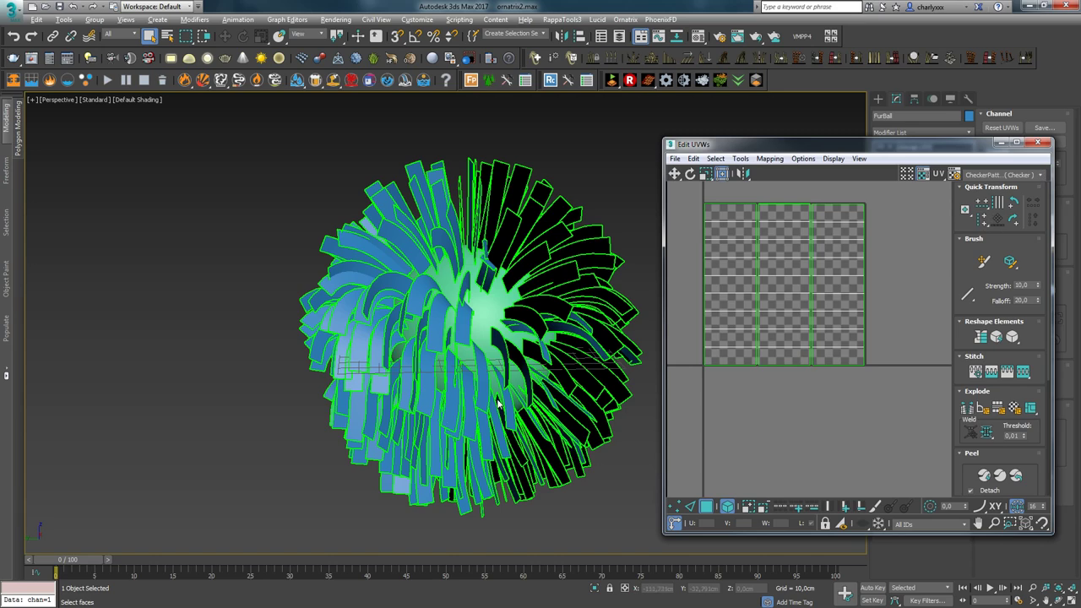
click(1040, 145)
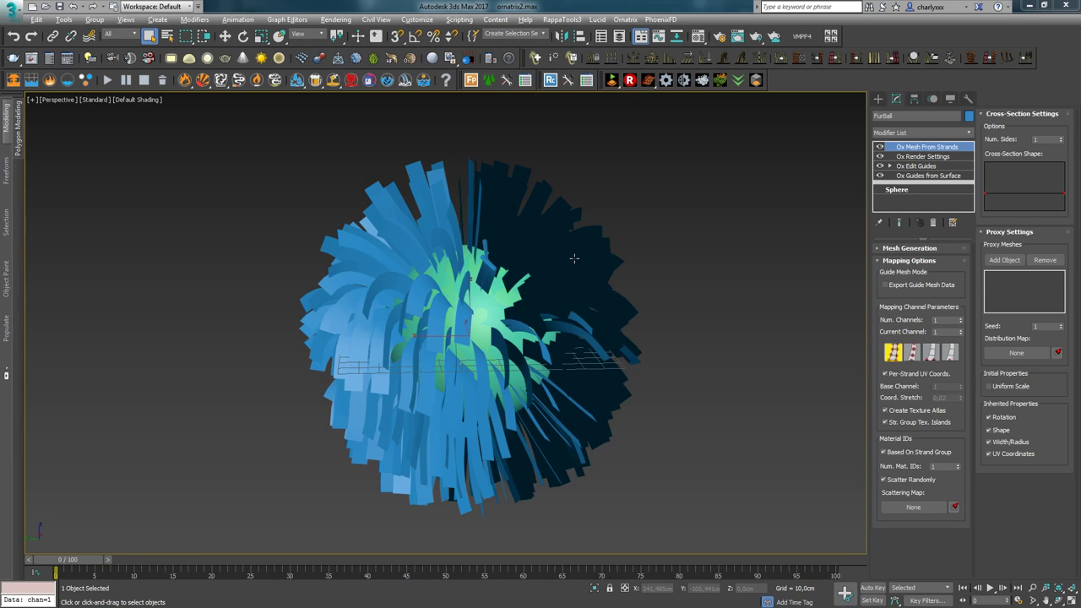
middle_drag(490, 249, 496, 246)
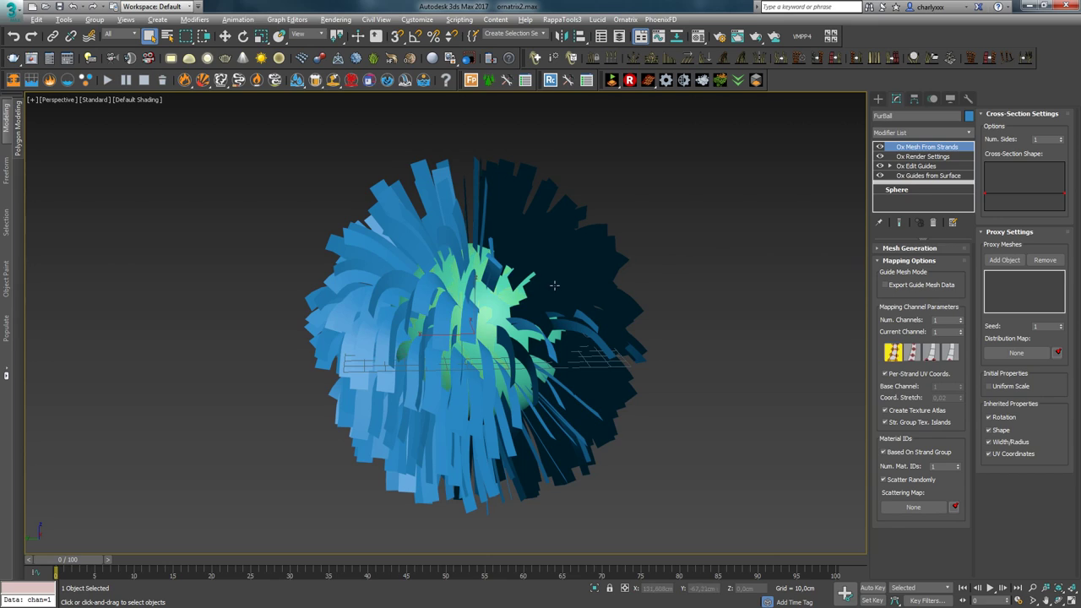
middle_drag(497, 258, 503, 257)
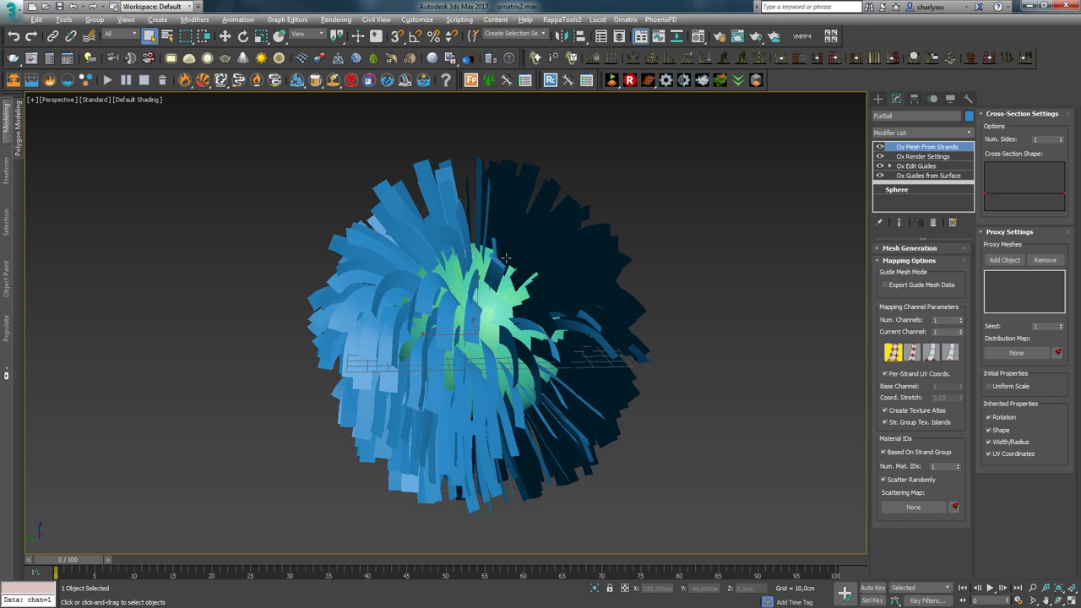
alt+middle_drag(418, 213, 414, 223)
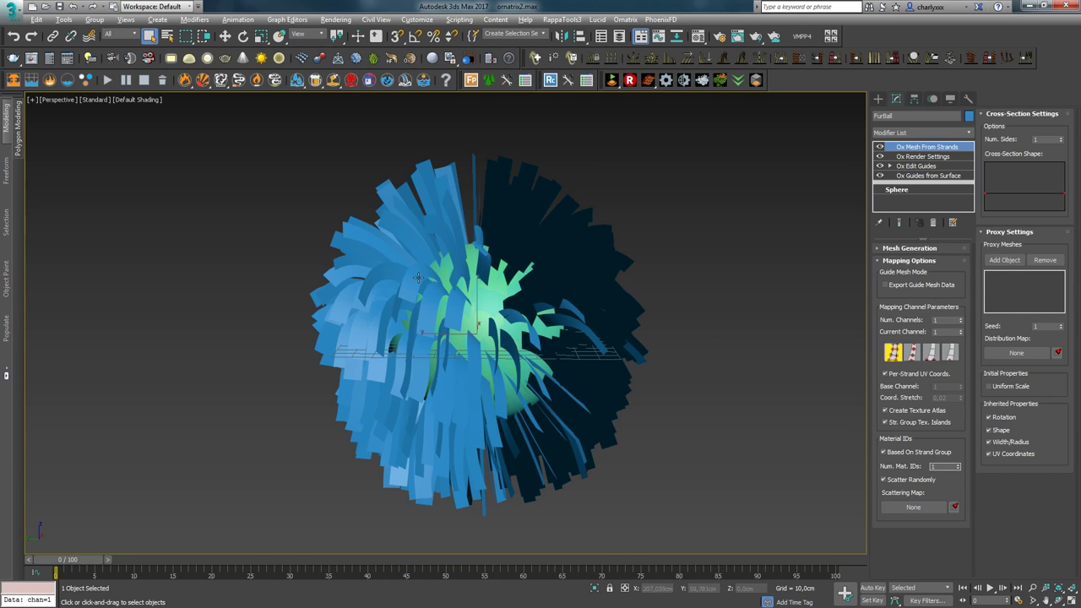
alt+middle_drag(418, 278, 405, 268)
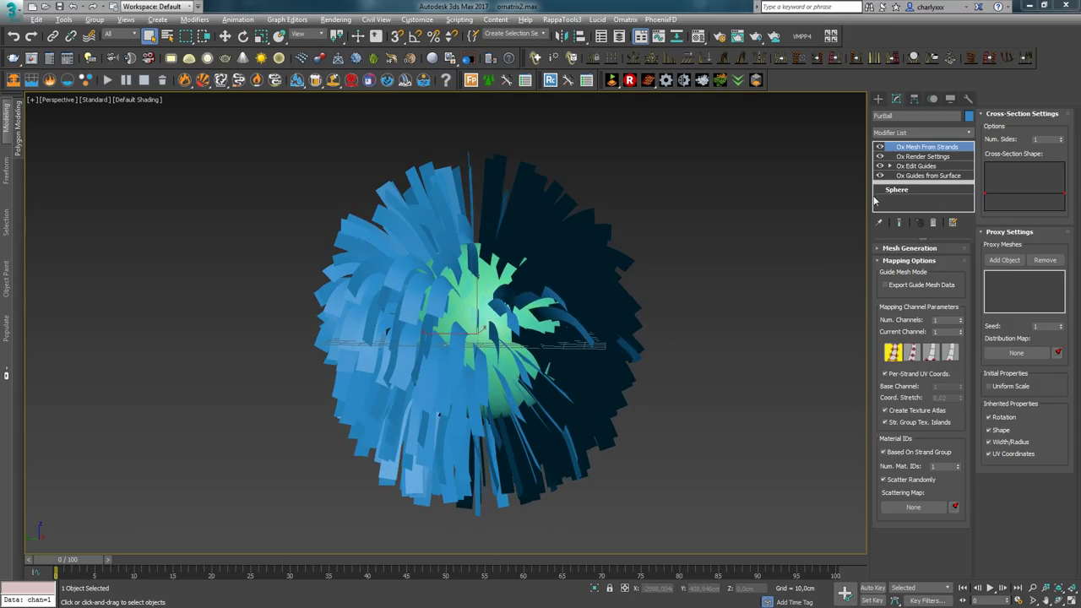
Step: Display edged faces and set the cross-section's number of sides to 2 in Ox Mesh From Strands
key(F4)
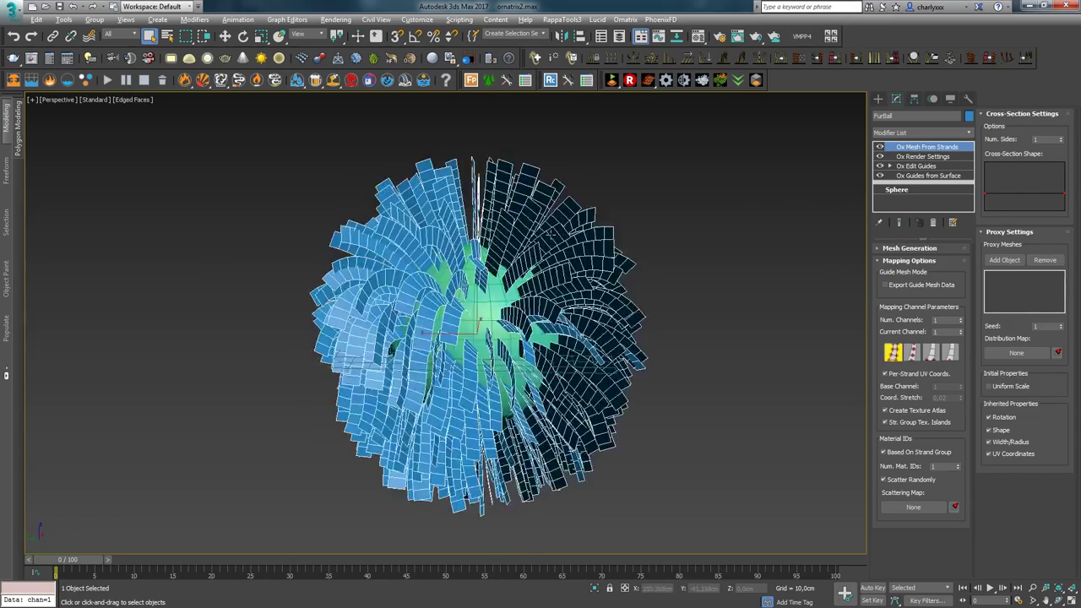
scroll(545, 329, up, 5)
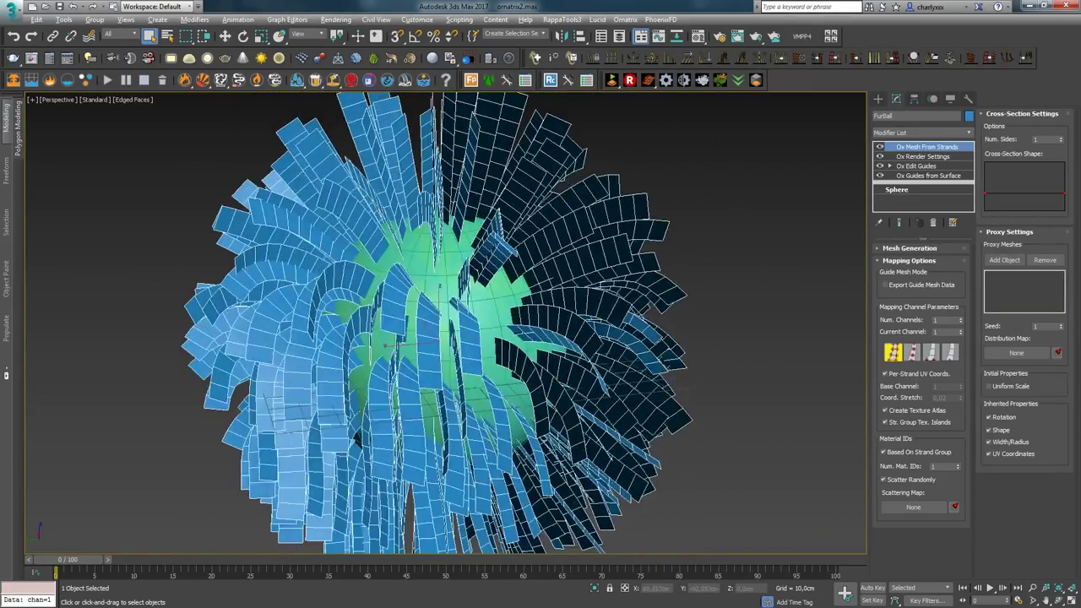
click(1061, 137)
alt+middle_drag(634, 193, 554, 214)
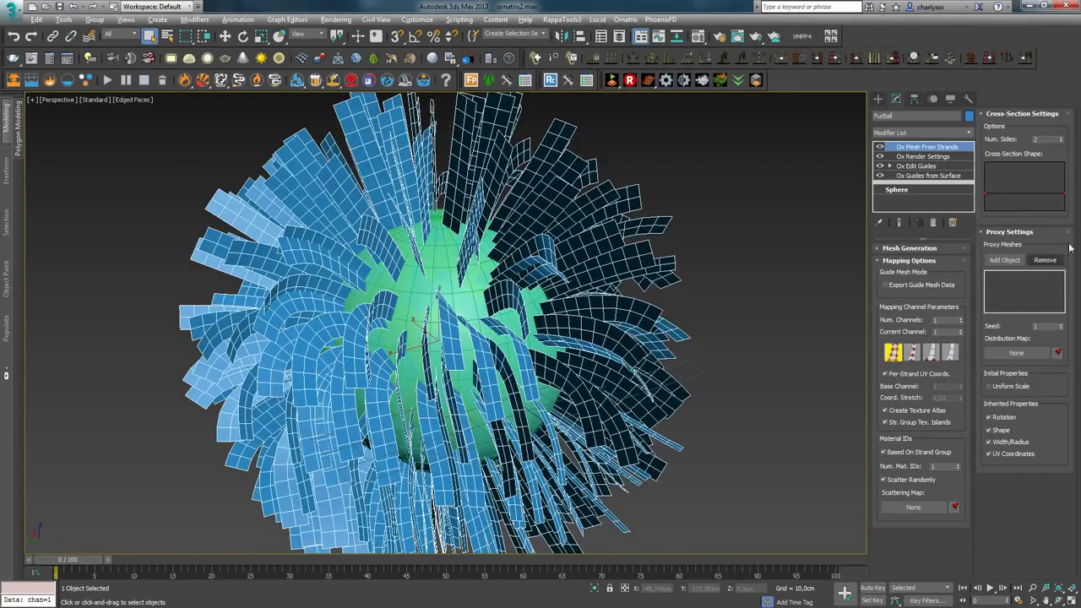
alt+middle_drag(638, 263, 565, 238)
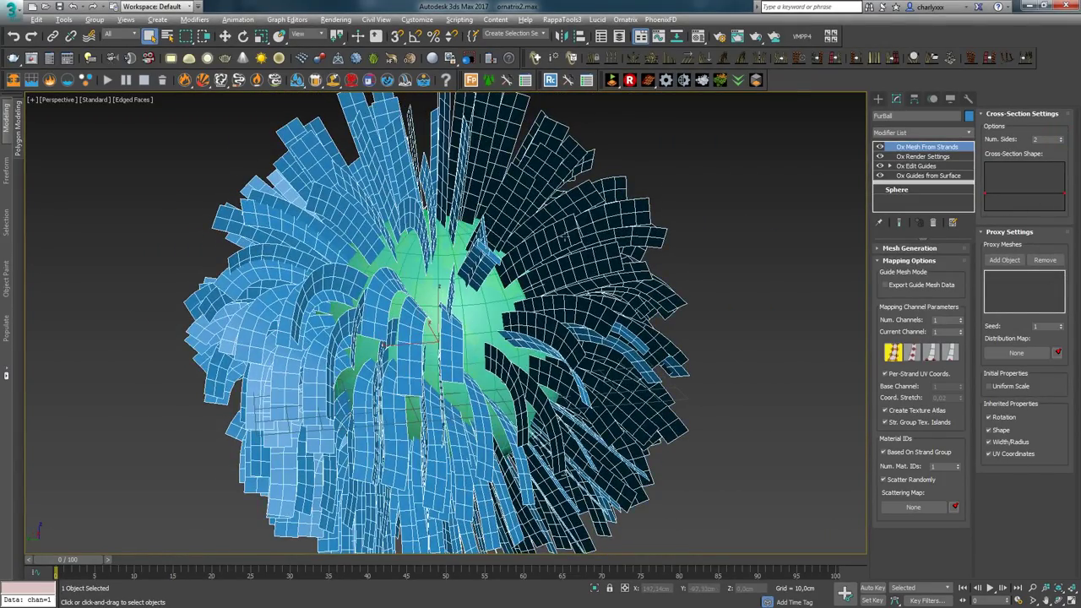
mouse_move(568, 305)
alt+middle_down()
mouse_move(495, 363)
mouse_move(572, 313)
alt+middle_up()
Step: Raise the middle point of the cross-section shape curve into an arch and set the number of sides to 3
drag(1026, 193, 1025, 164)
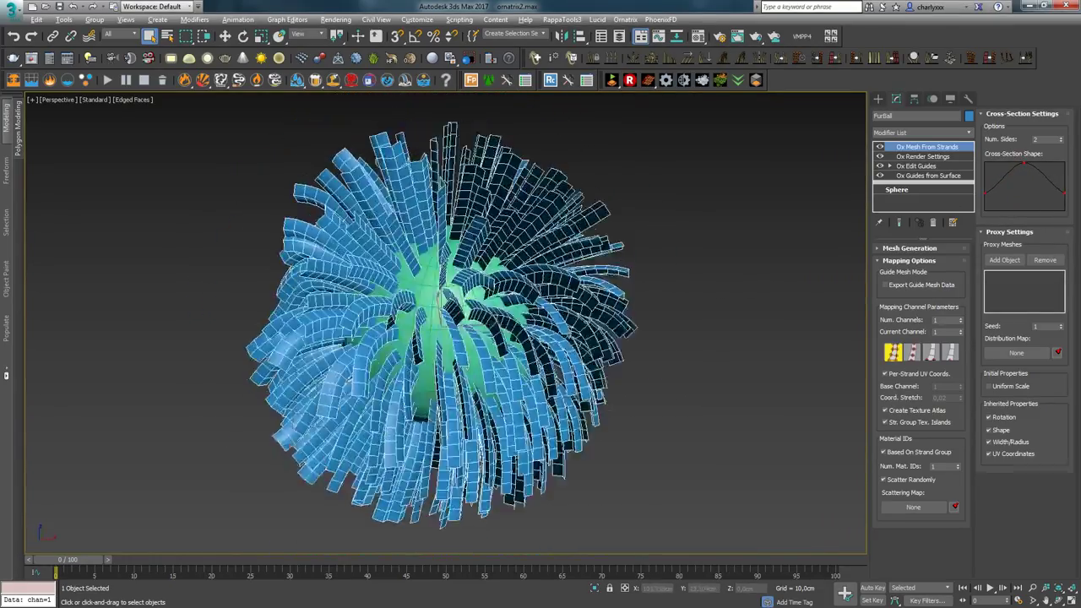
alt+middle_drag(476, 321, 448, 236)
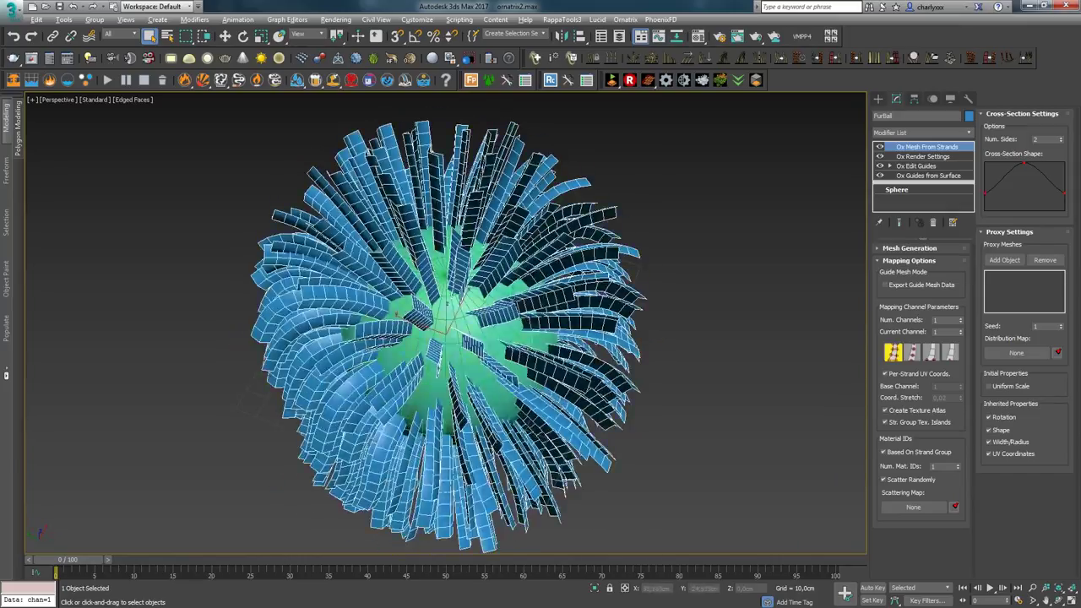
scroll(491, 323, up, 3)
alt+middle_drag(490, 323, 492, 368)
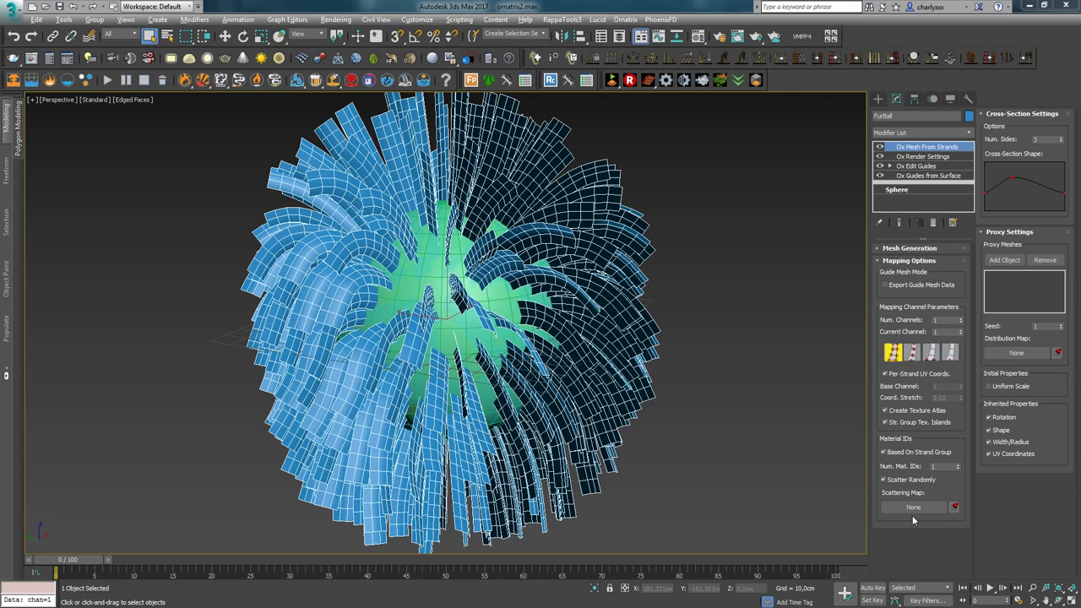
Step: Review the guide channels offered for the proxy meshes' distribution map and leave without assigning one
click(1057, 353)
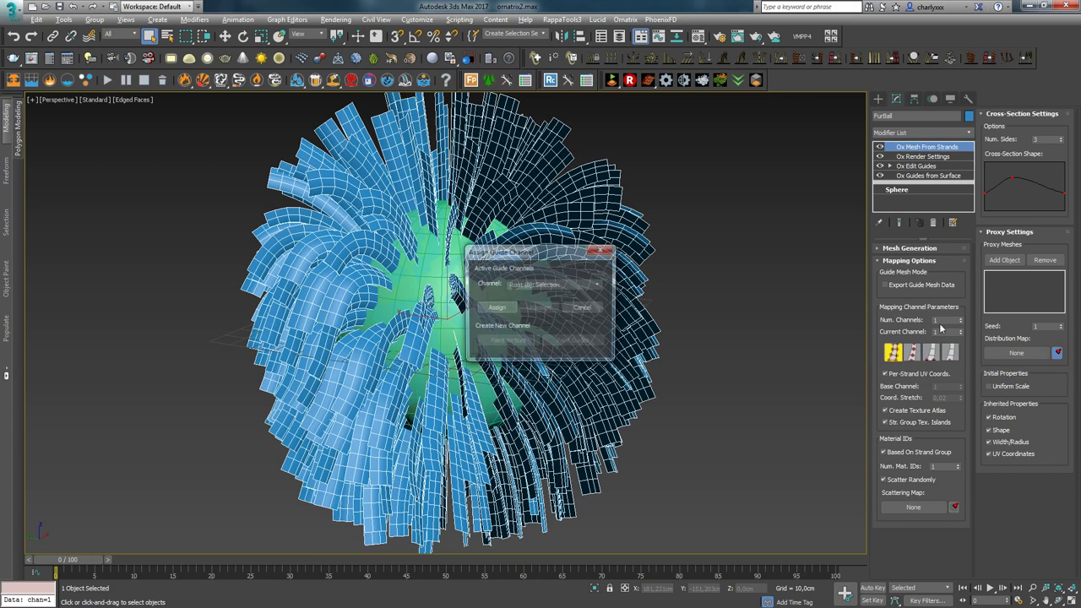
click(580, 285)
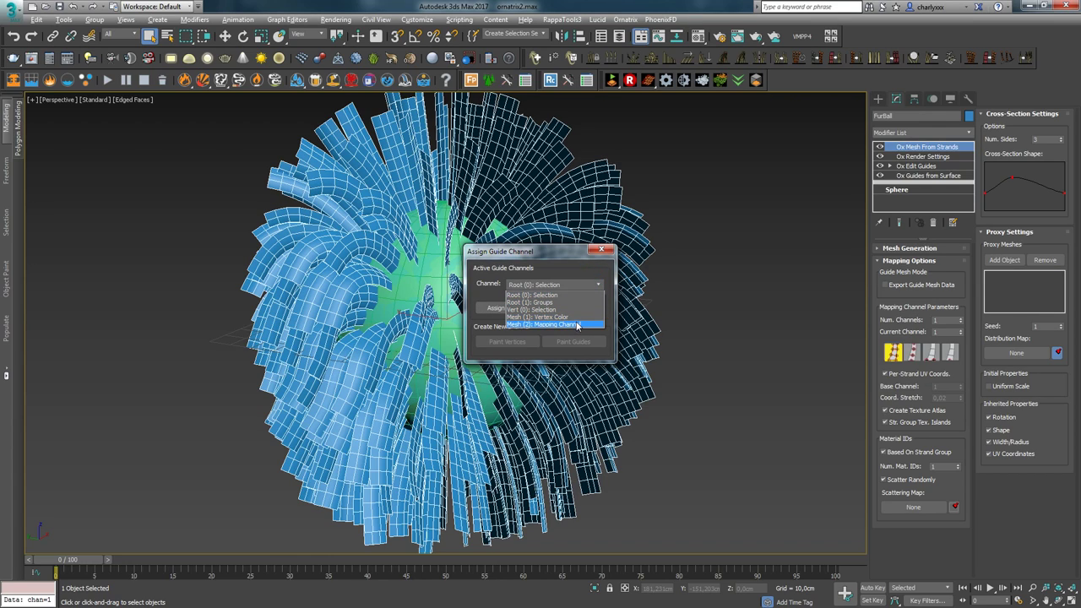
click(575, 278)
key(Escape)
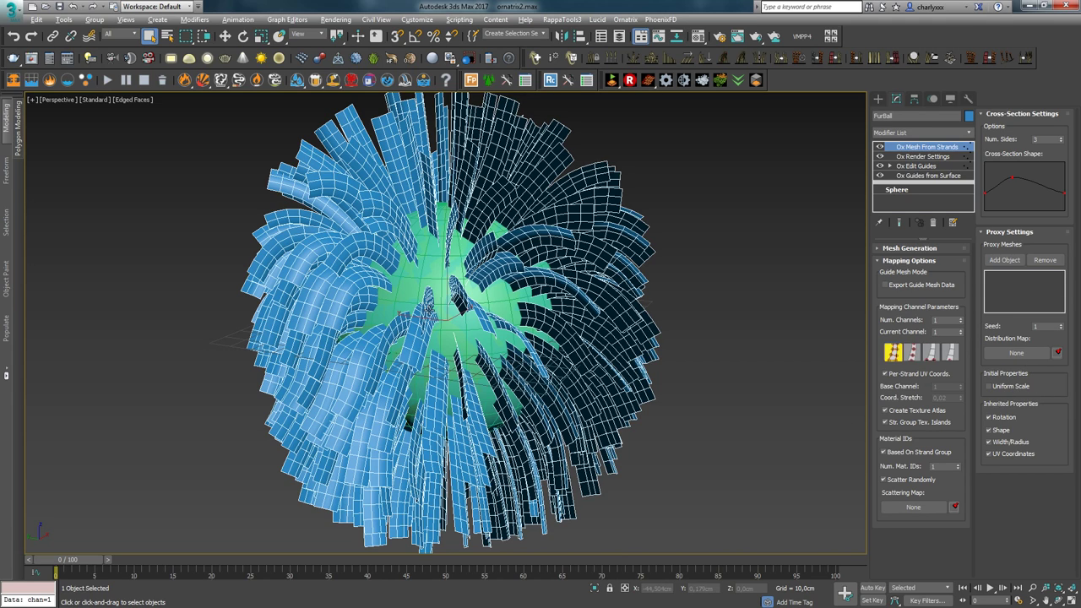
alt+middle_drag(370, 185, 414, 191)
scroll(380, 187, down, 2)
scroll(519, 212, up, 1)
alt+middle_drag(489, 148, 589, 203)
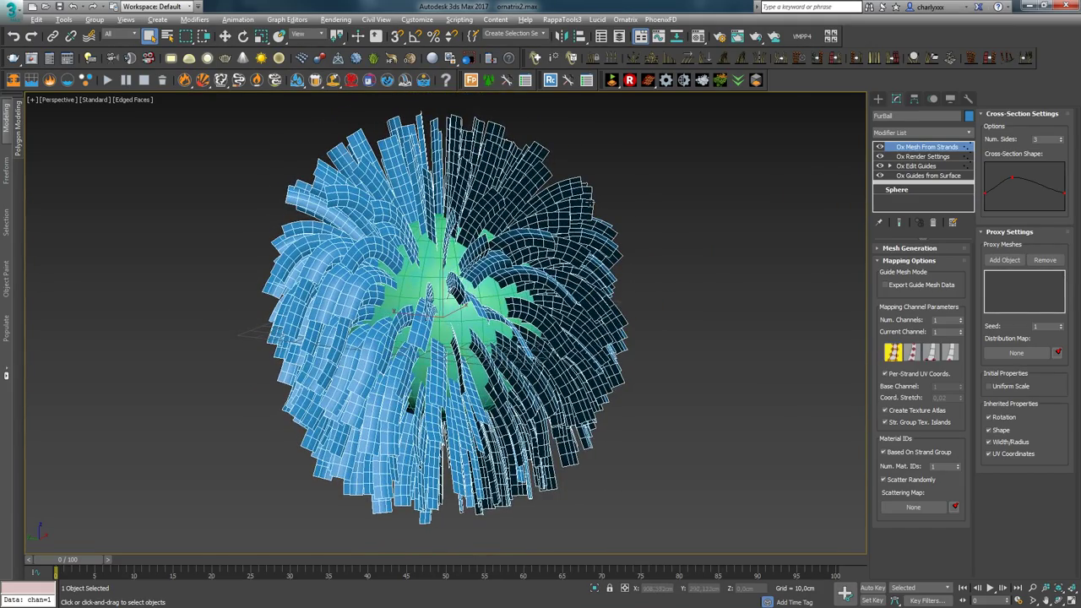